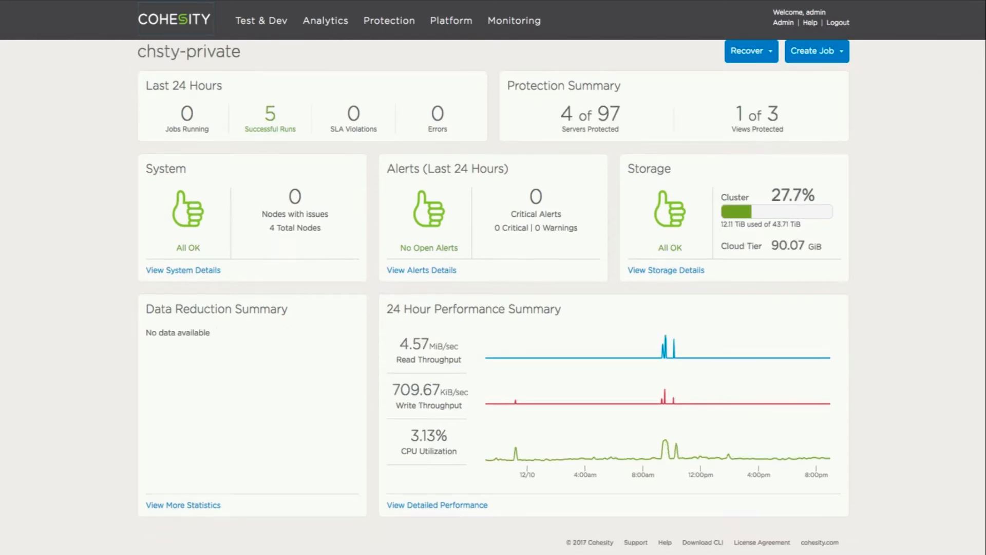
Review the Protection and Multi-Cloud Replication policy, then open its Local Protection with Multi Cloud-Retention-Replication job.
mouse_move(396, 21)
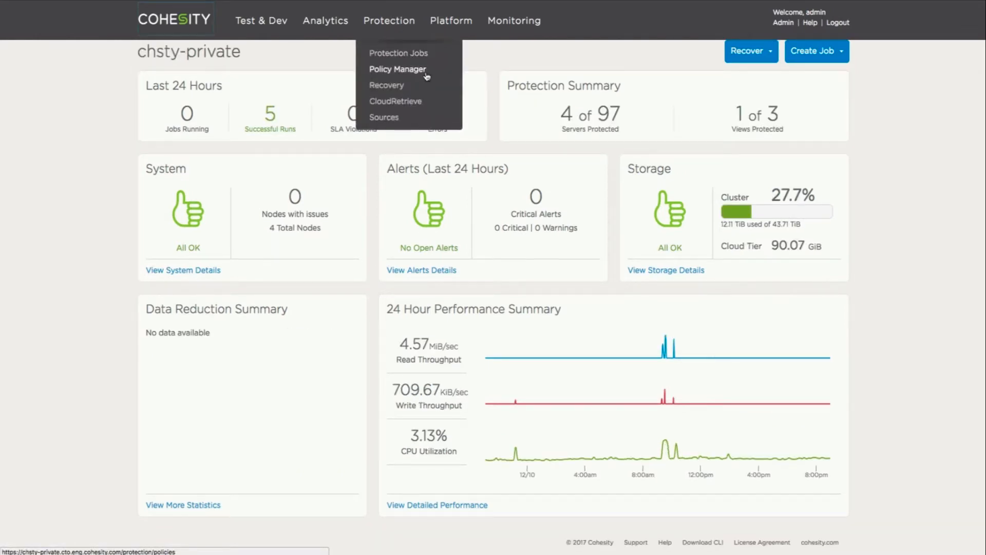
click(425, 72)
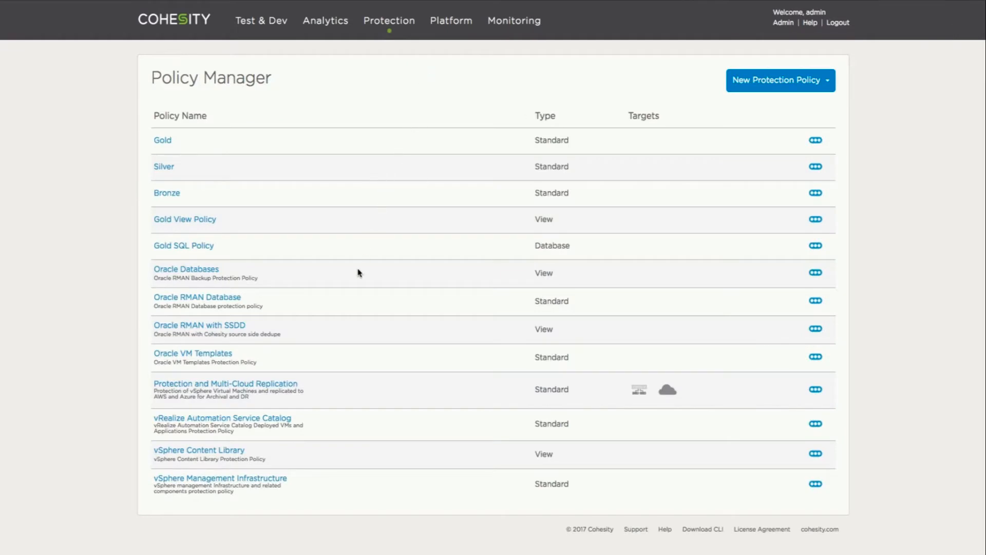
click(294, 391)
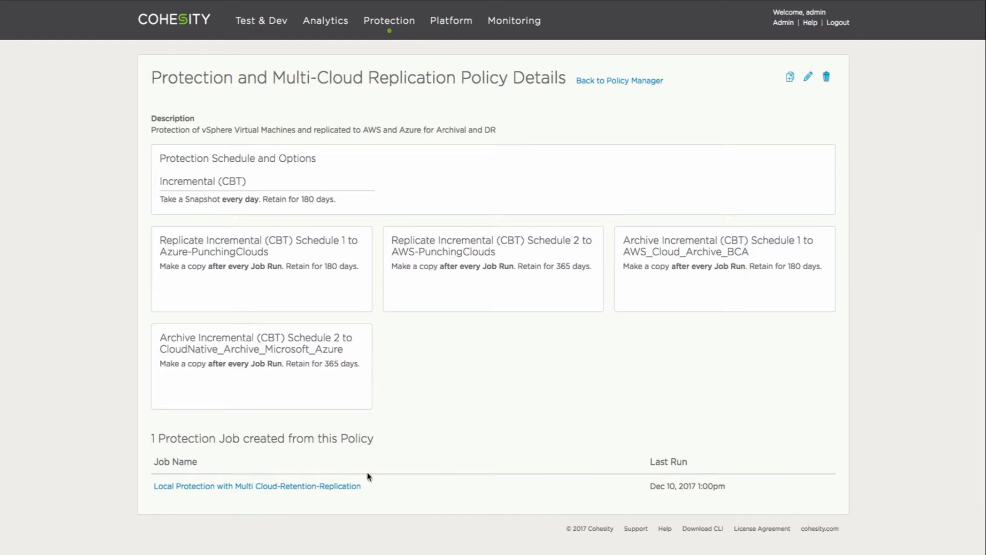
click(340, 486)
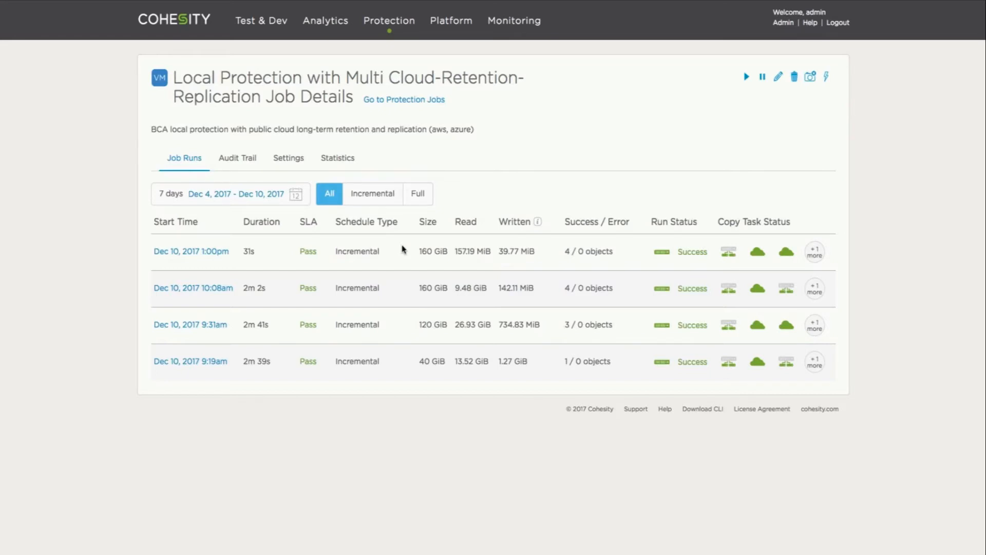
Show the job's four protected VMs under Settings, then go to the Protection Jobs overview.
click(288, 159)
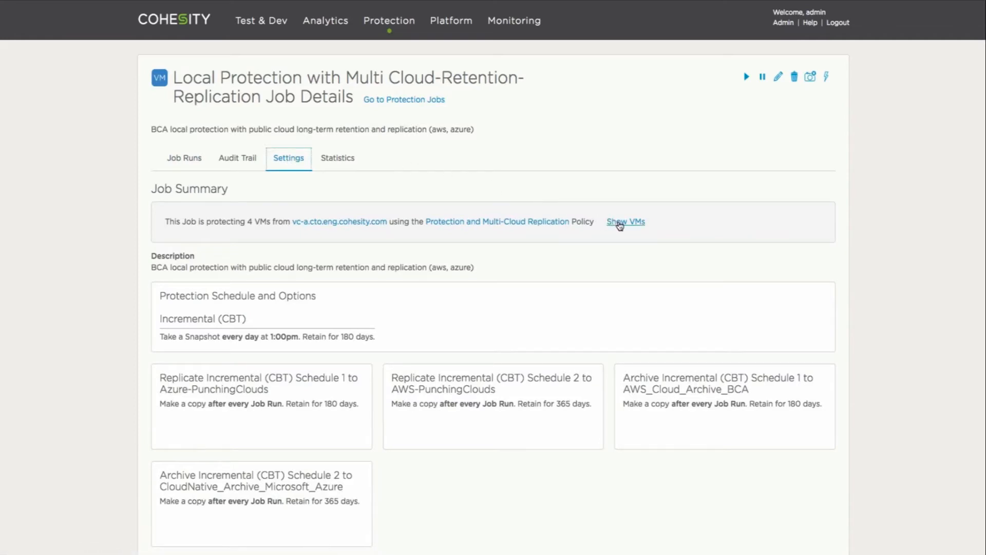
click(620, 222)
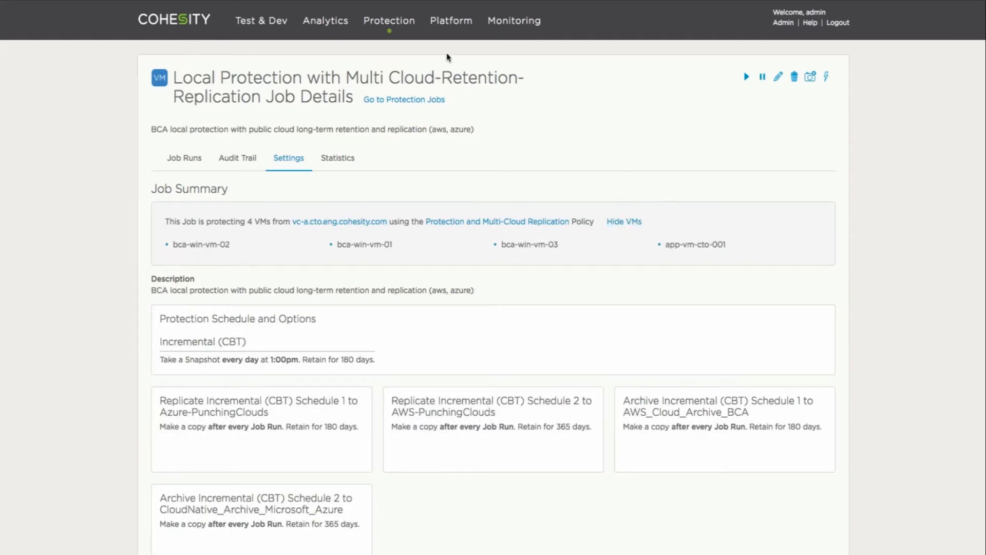
mouse_move(393, 23)
click(401, 50)
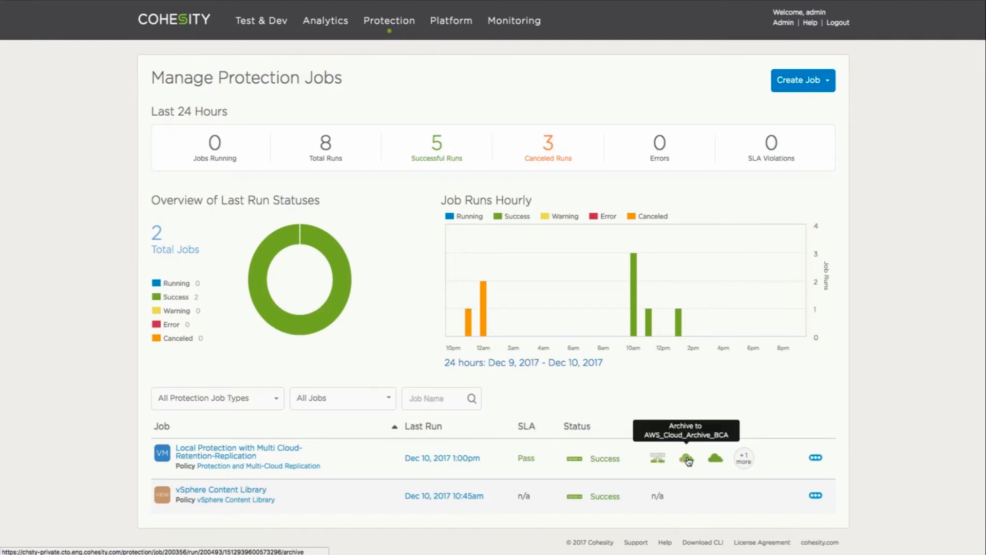
Inspect the multi-cloud job's copy task status for its cloud archive and replication targets.
mouse_move(747, 460)
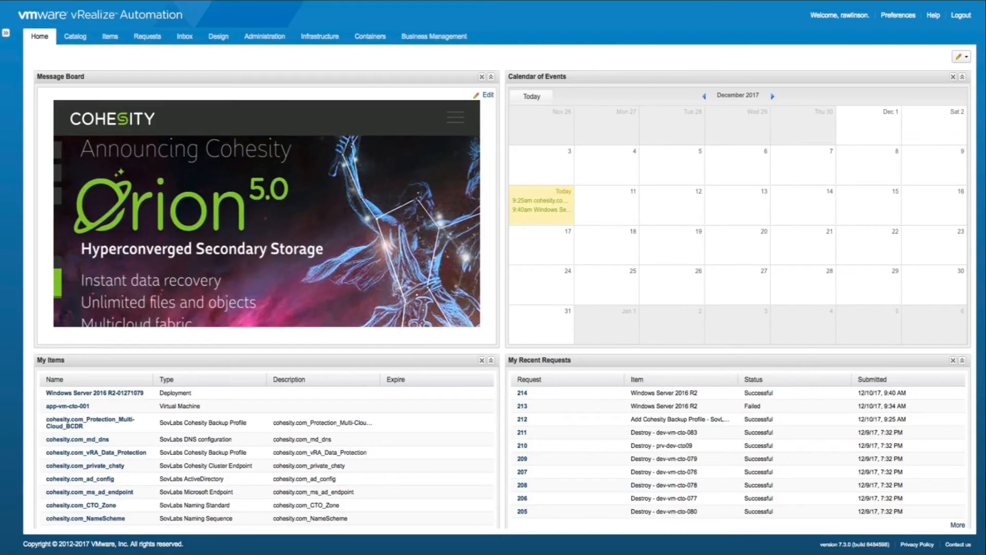
Request Windows Server 2016 R2 with vmw_win_2k16a assigned to the Local Protection with Multi Cloud-Retention-Replication job.
click(75, 37)
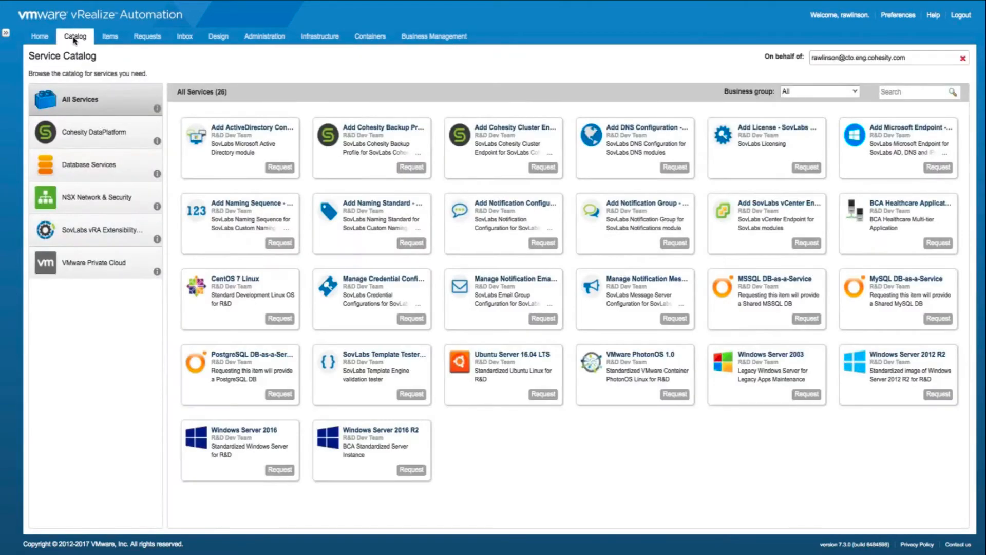
click(132, 270)
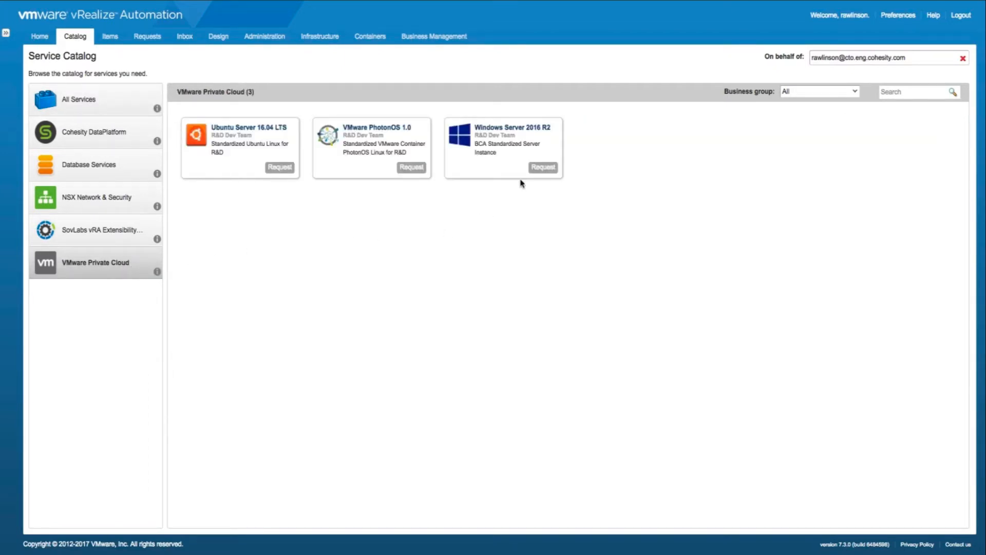
click(543, 169)
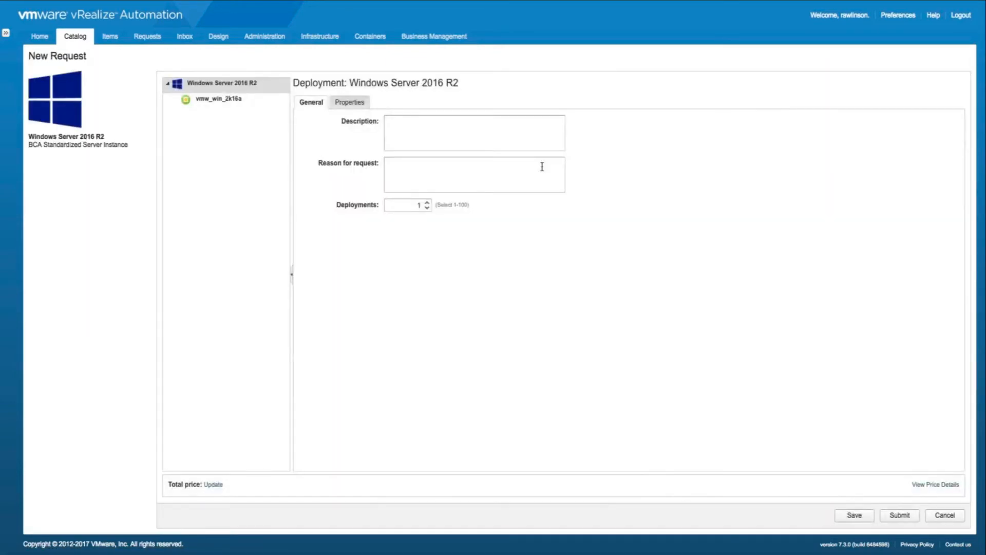
click(255, 103)
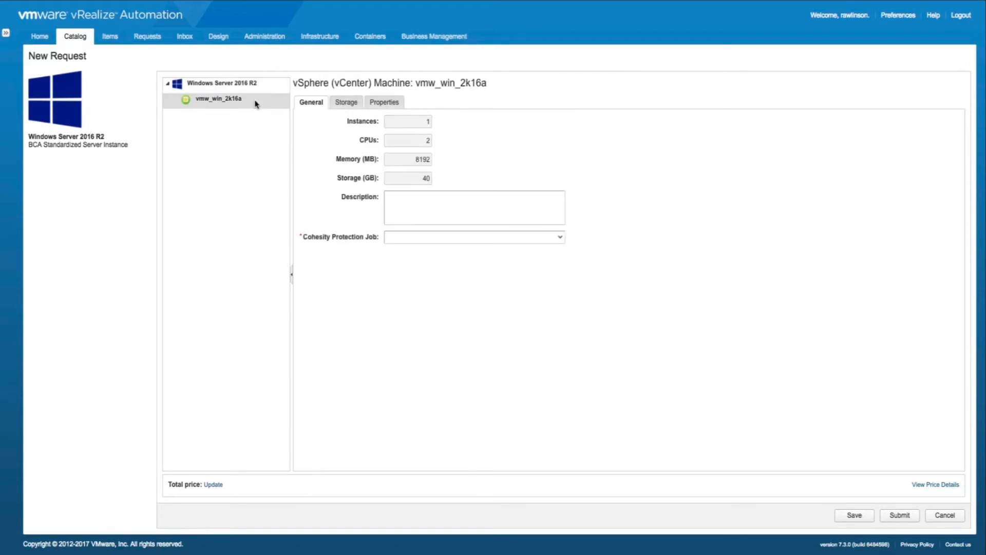
click(561, 238)
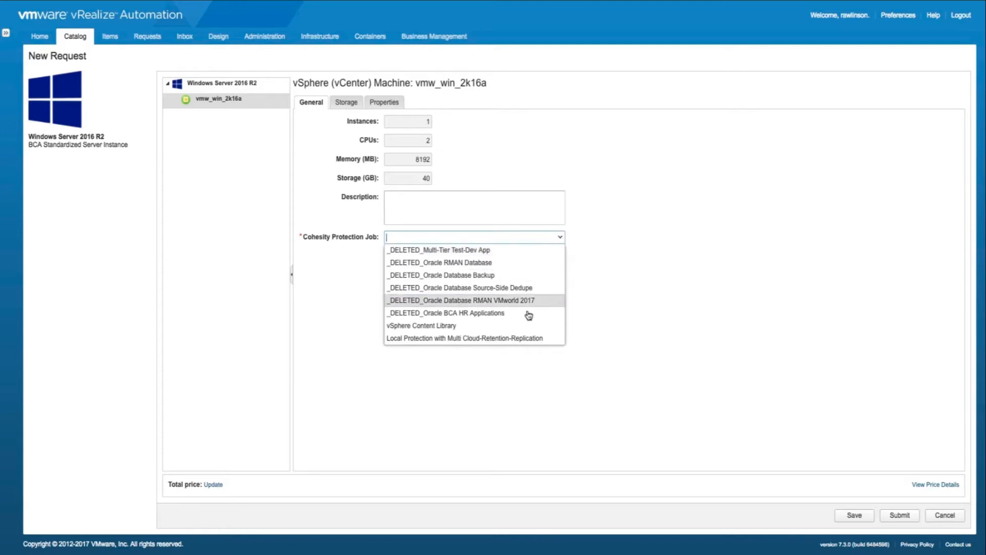
click(553, 340)
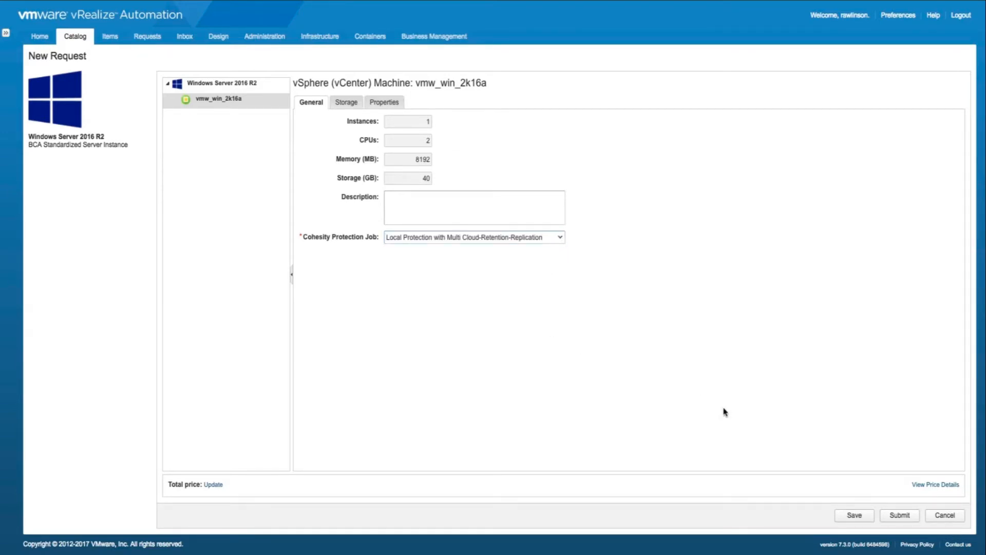
click(903, 518)
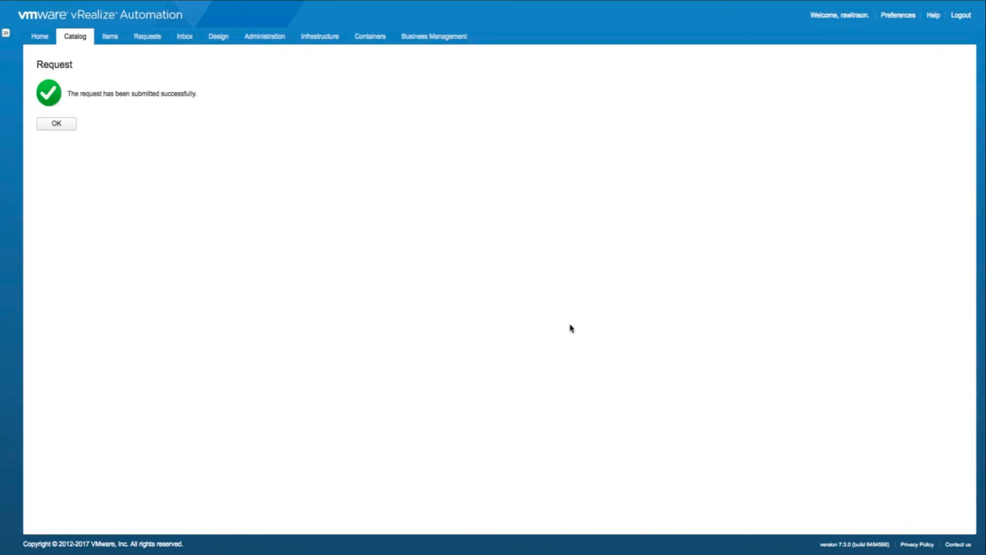
click(68, 125)
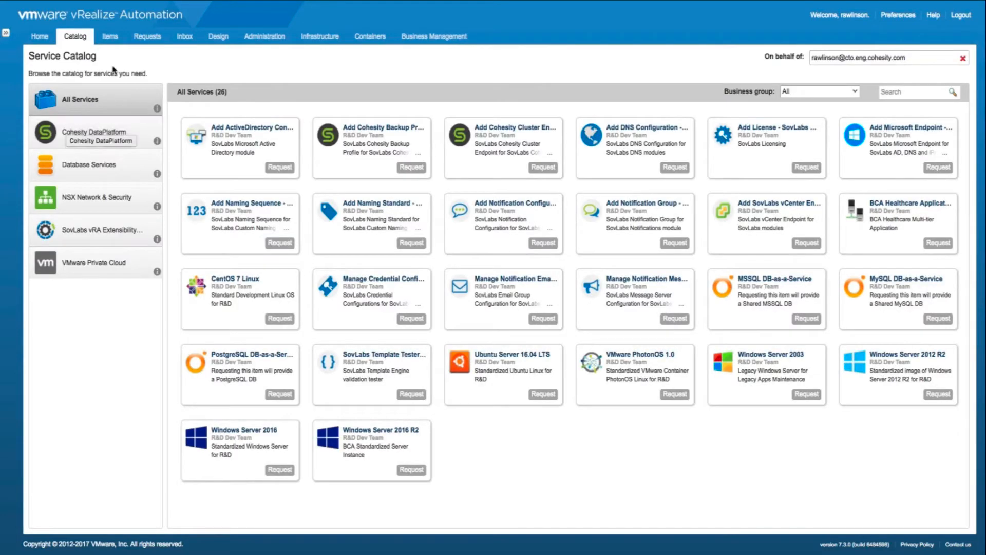
Refresh the Requests list until request 215 shows Successful.
click(144, 37)
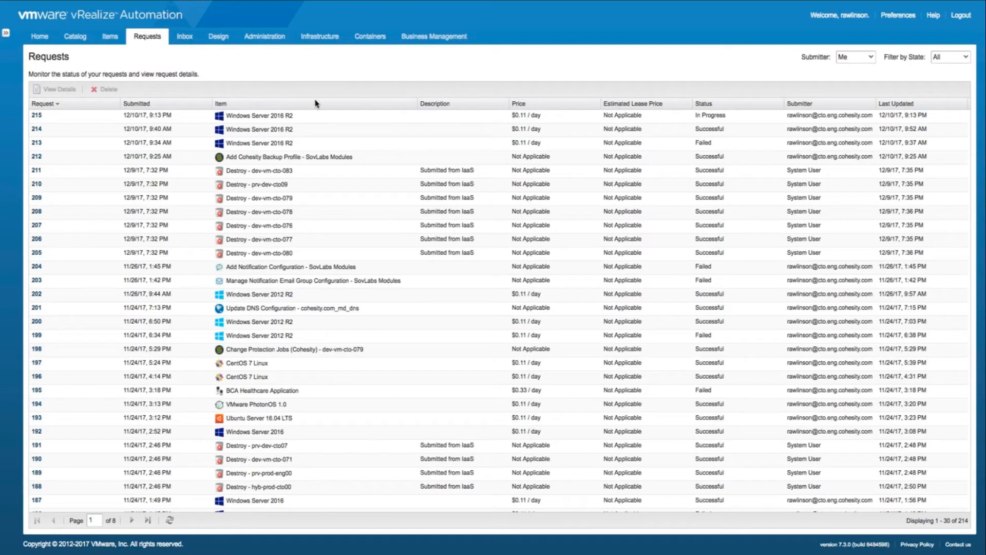
click(318, 117)
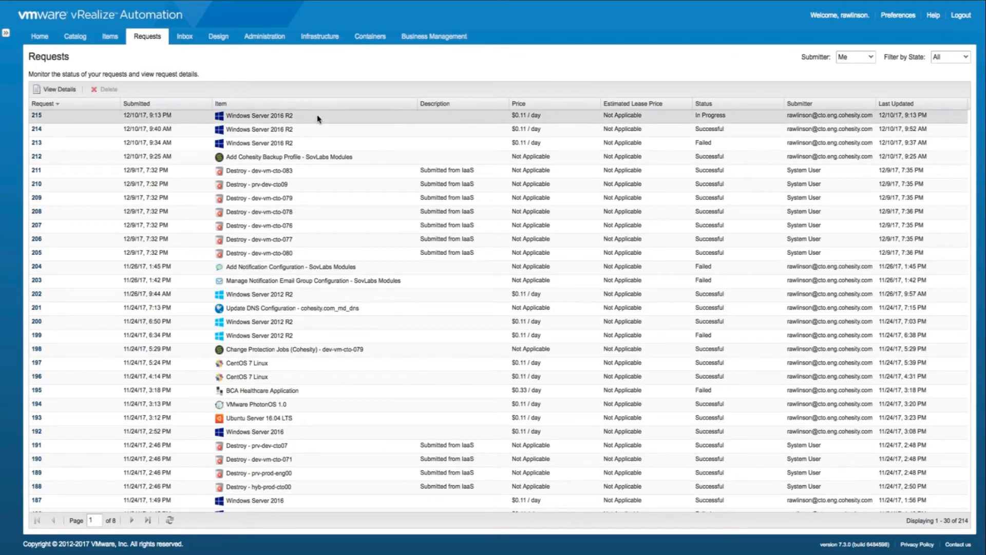
click(170, 521)
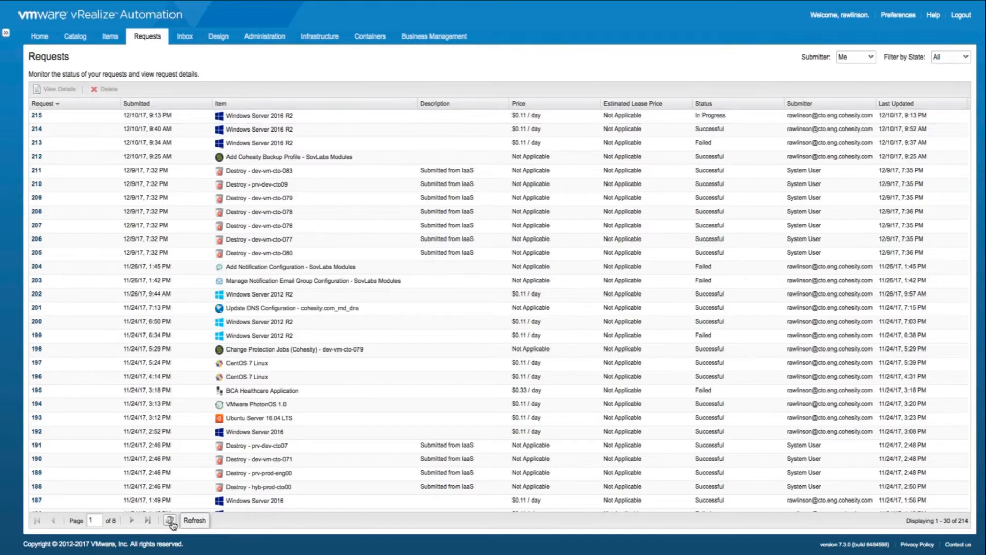
click(172, 523)
click(590, 119)
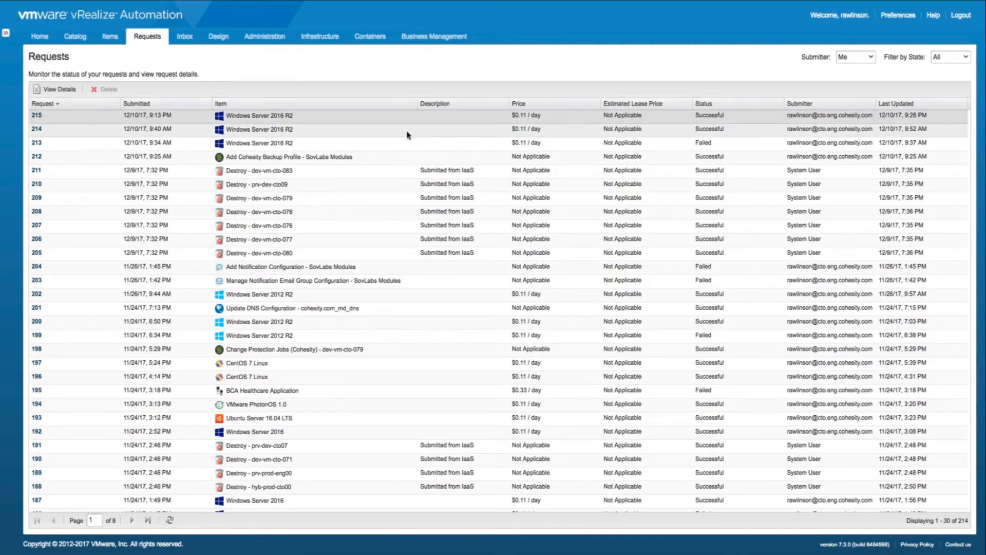
Find the new VM app-vm-cto-002 in the newest Windows Server 2016 R2 deployment.
click(106, 39)
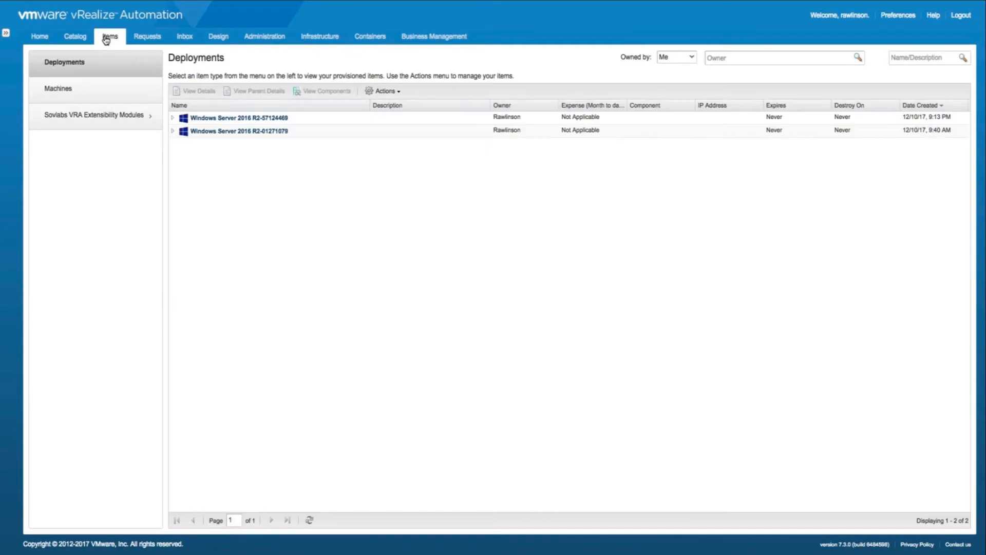
click(172, 119)
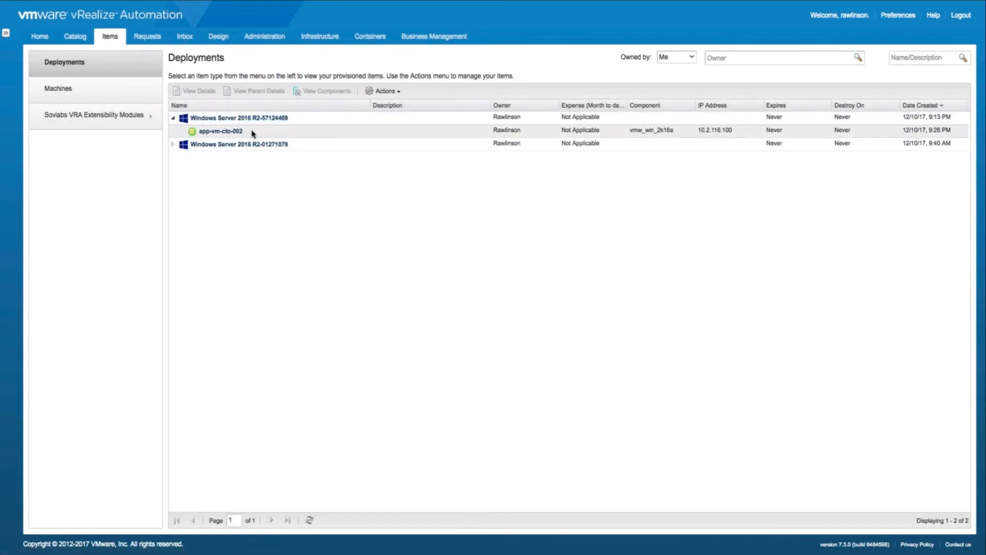
click(253, 134)
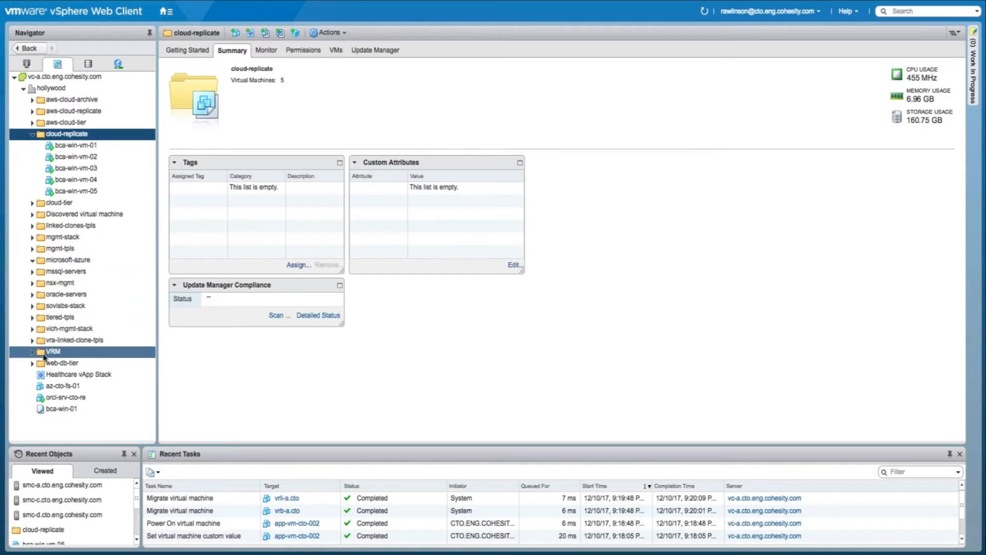
Show the Windows Server 2016 summary of app-vm-cto-002 under the VRM folder.
click(32, 352)
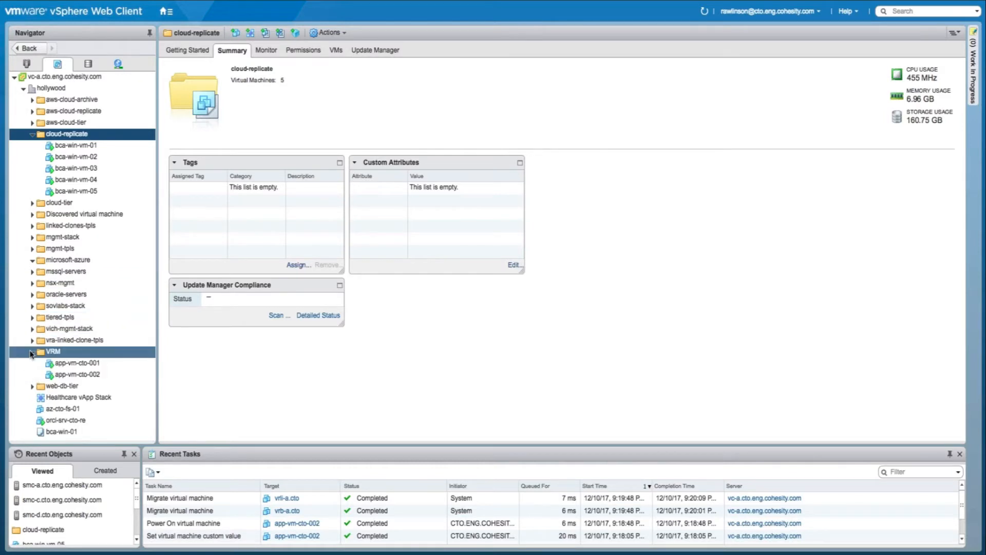
click(121, 375)
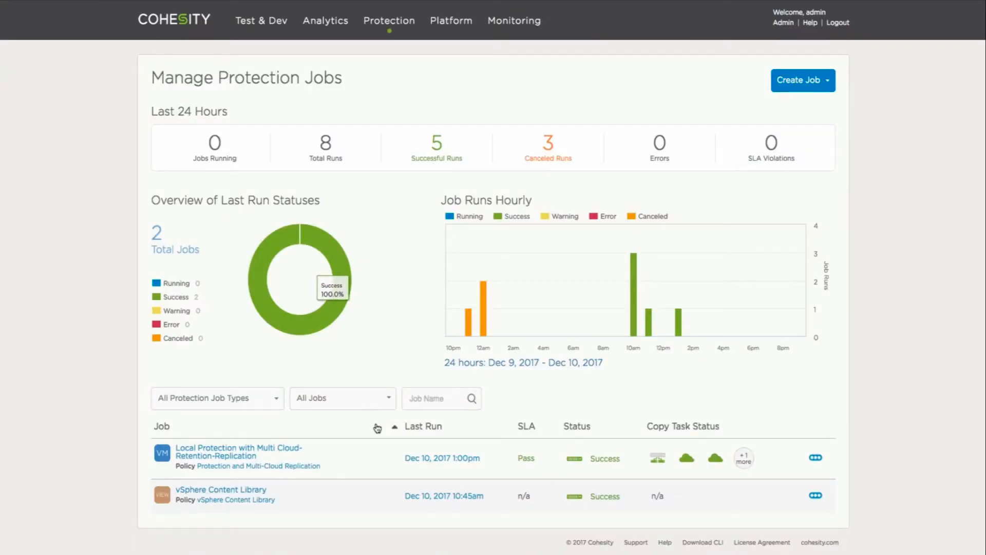
List the multi-cloud job's protected VMs and confirm app-vm-cto-002 is the fifth.
click(298, 451)
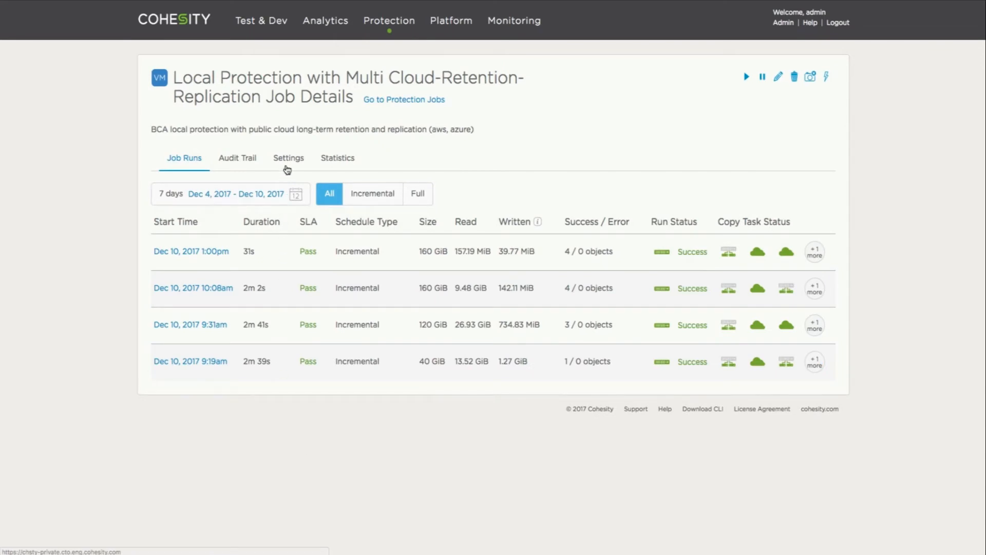
click(288, 160)
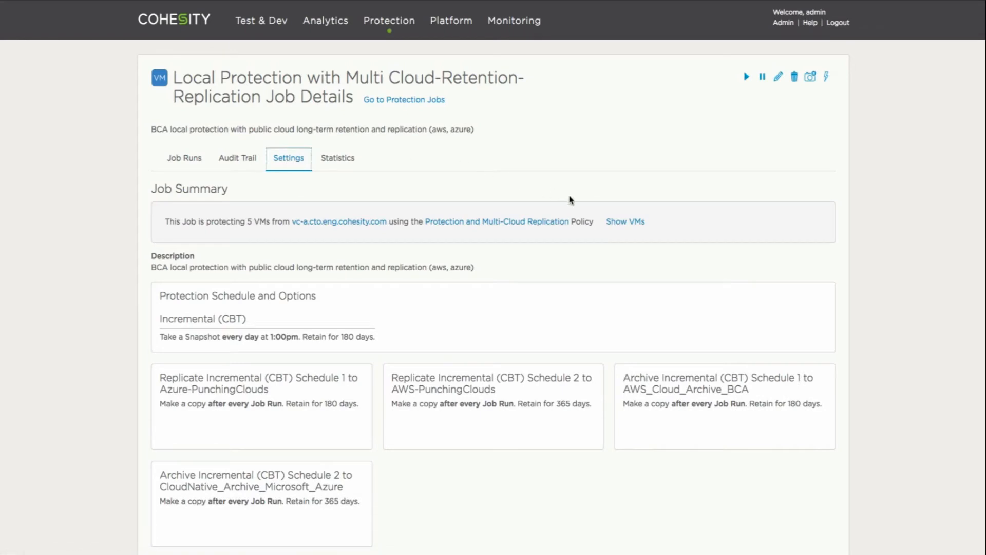
click(620, 223)
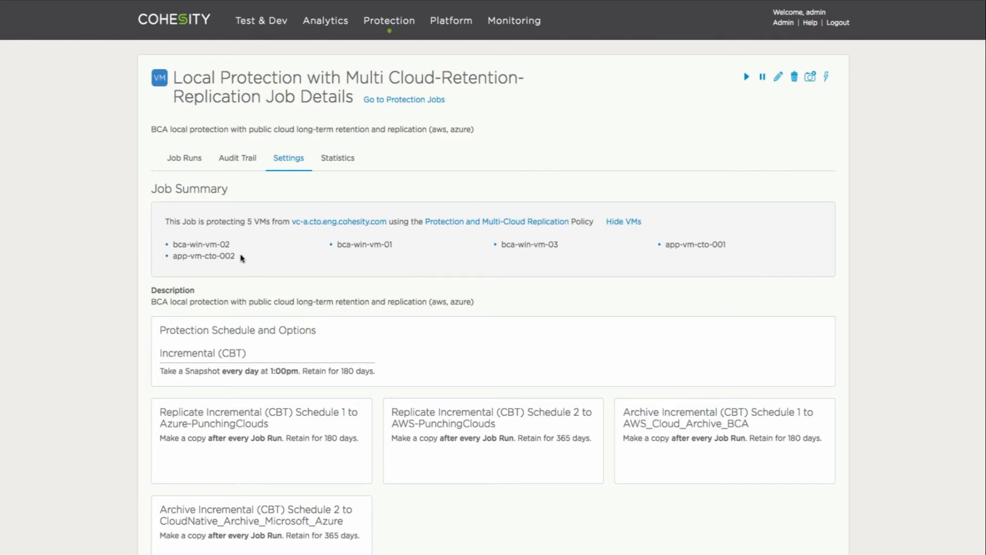
scroll(242, 257, down, 3)
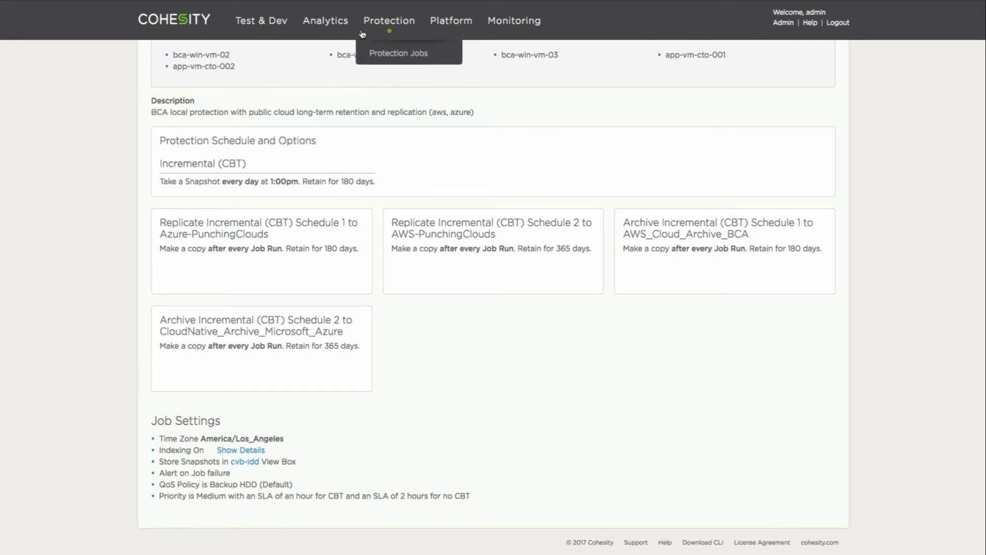
click(378, 52)
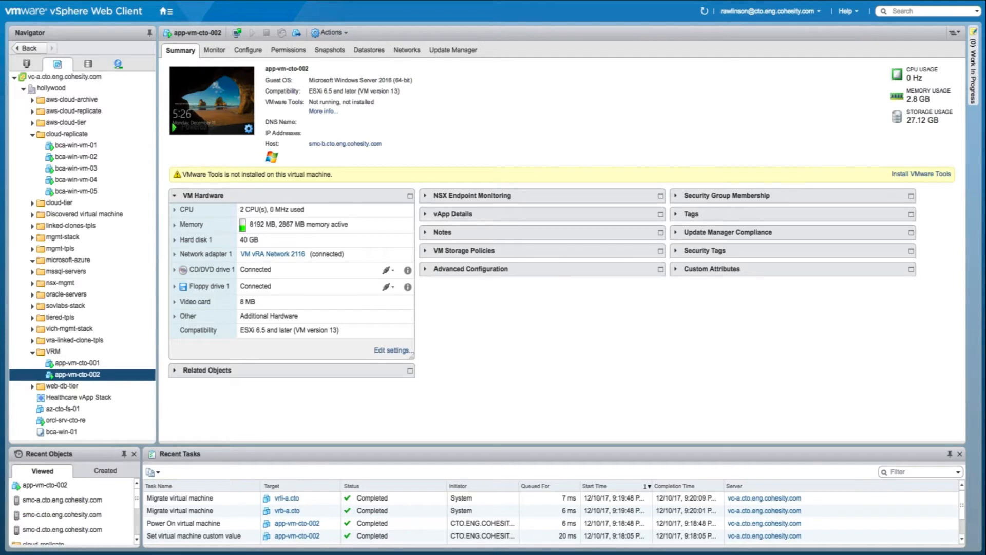
Launch Add Multiple Existing VMs to Protection Job on bca-win-vm-04 from the vRealize Orchestrator actions.
click(119, 185)
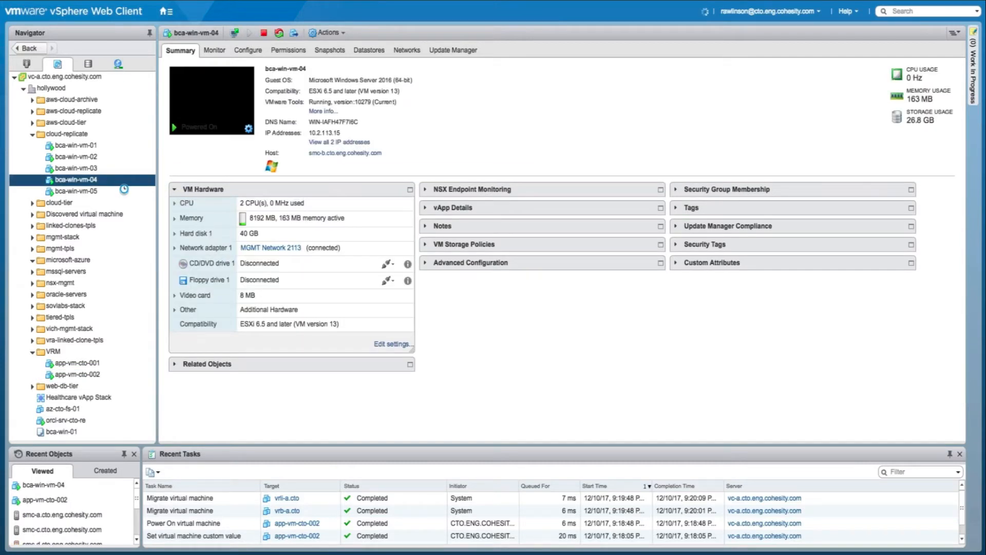
right_click(119, 185)
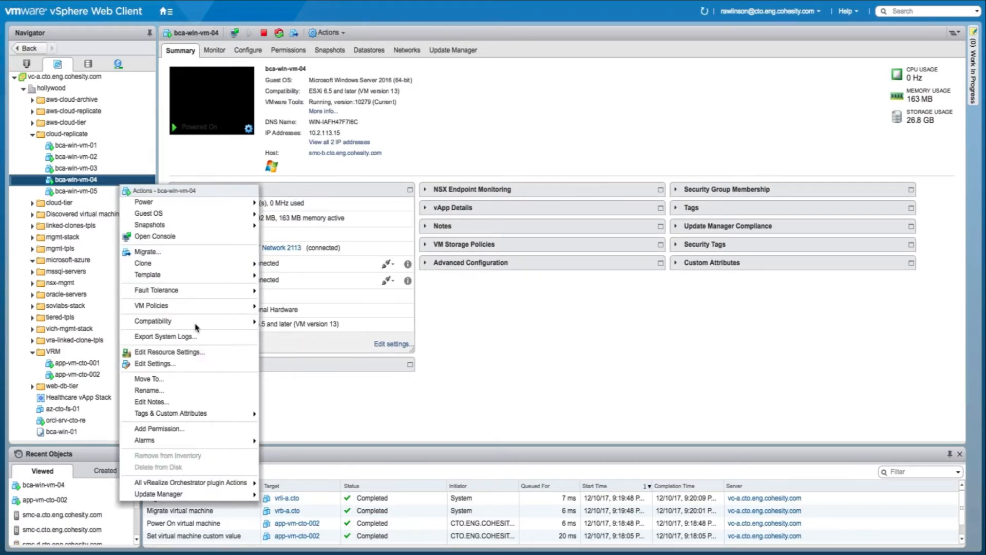
mouse_move(251, 483)
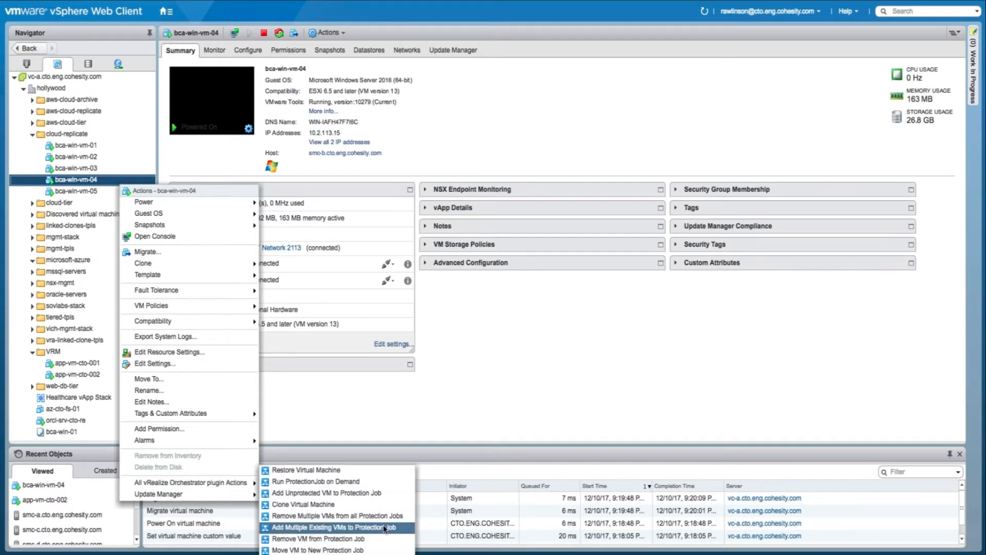
click(409, 528)
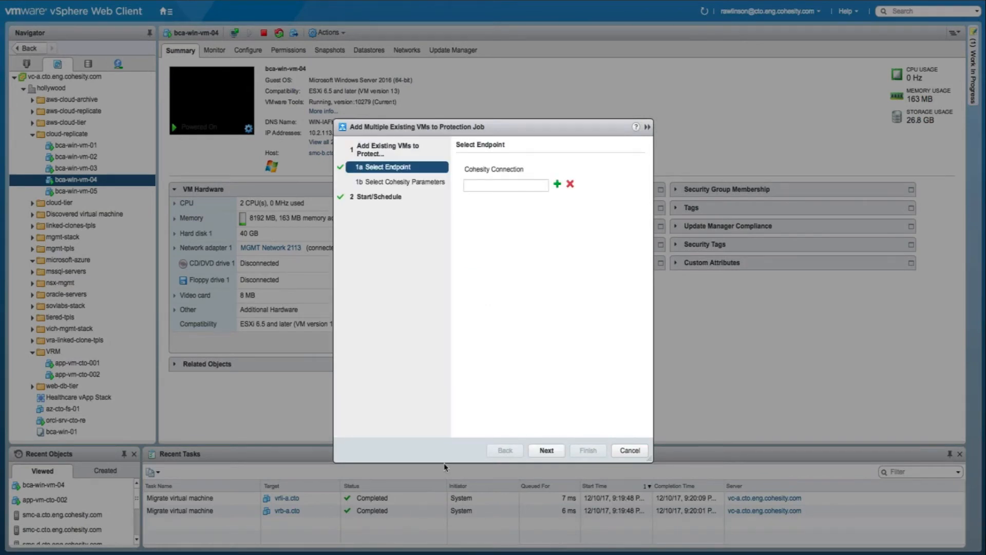
Select Cohesity Private Cloud as the connection and continue to the Cohesity parameters.
click(558, 184)
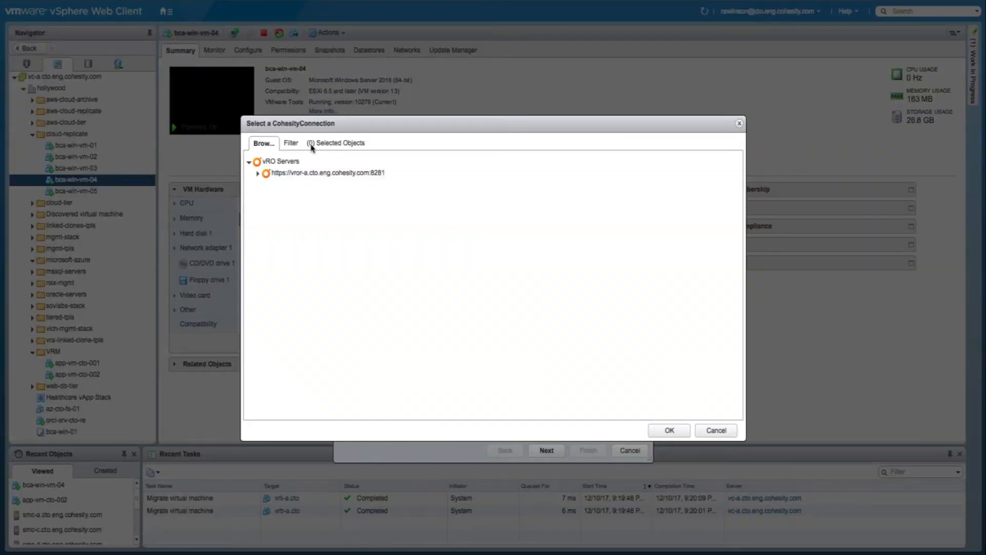
click(296, 144)
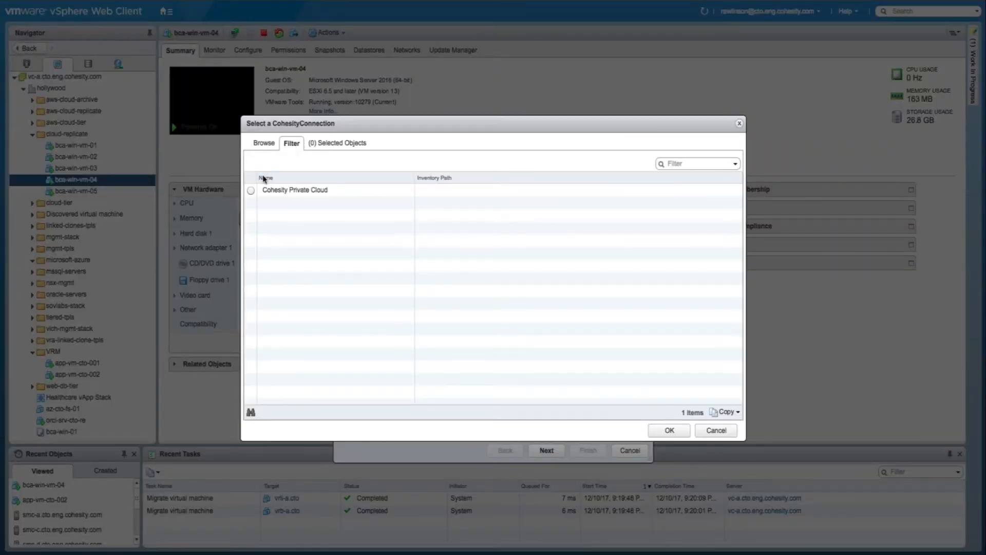
click(253, 190)
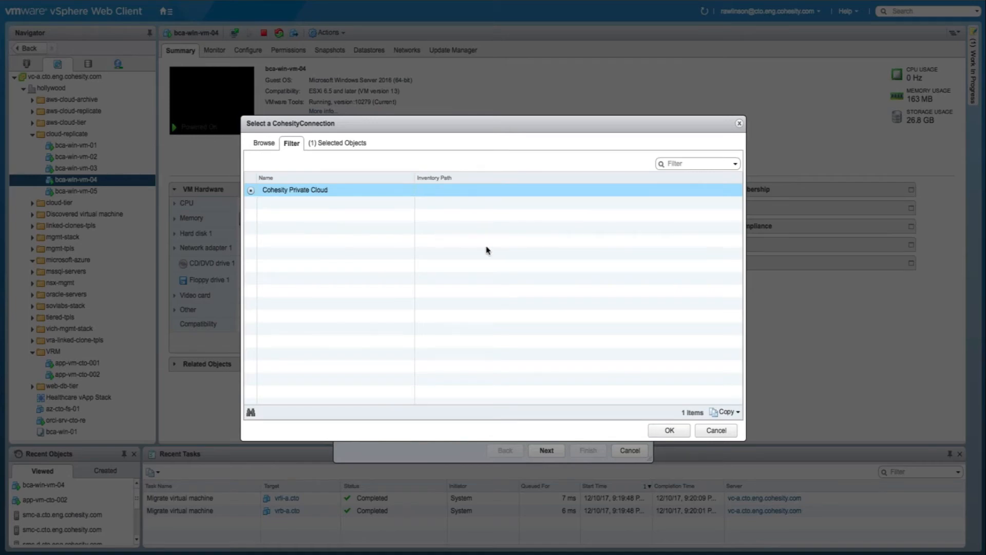
click(678, 433)
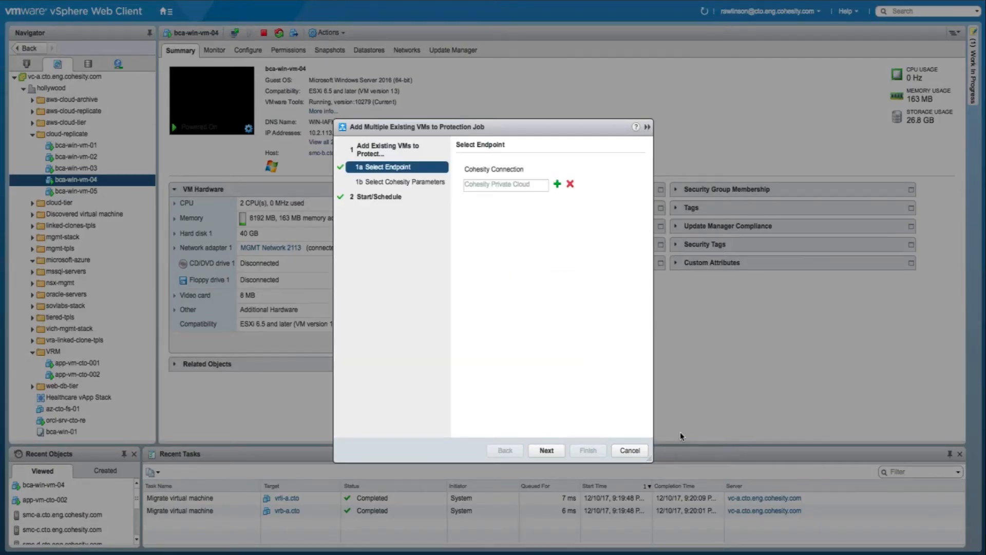
click(547, 450)
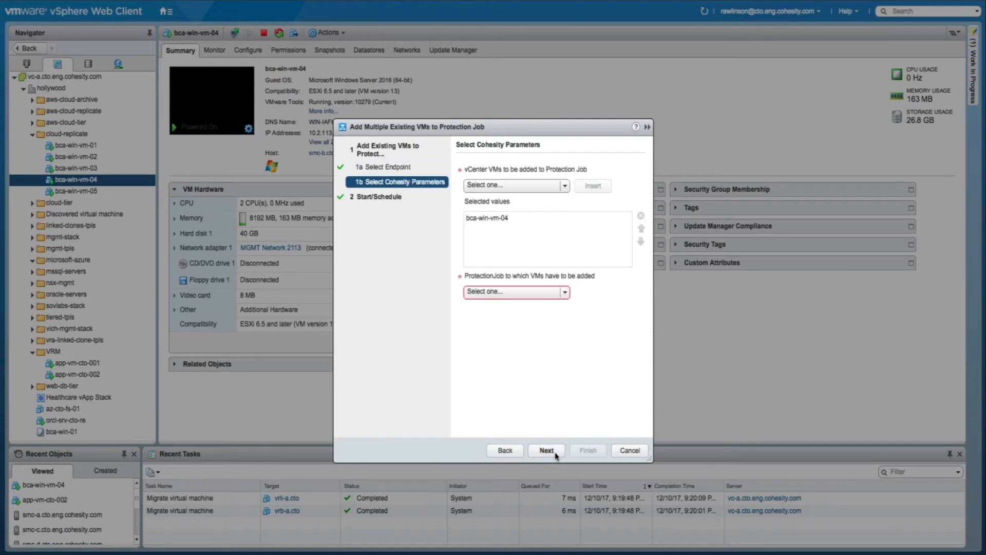
Insert bca-win-vm-05 into the chosen VMs list next to bca-win-vm-04.
click(506, 221)
click(565, 186)
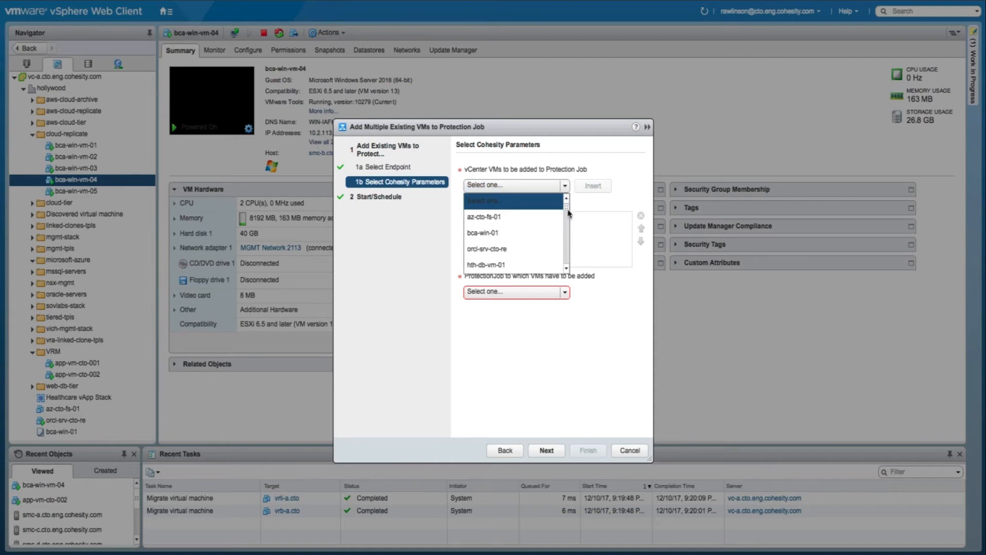
drag(567, 208, 568, 263)
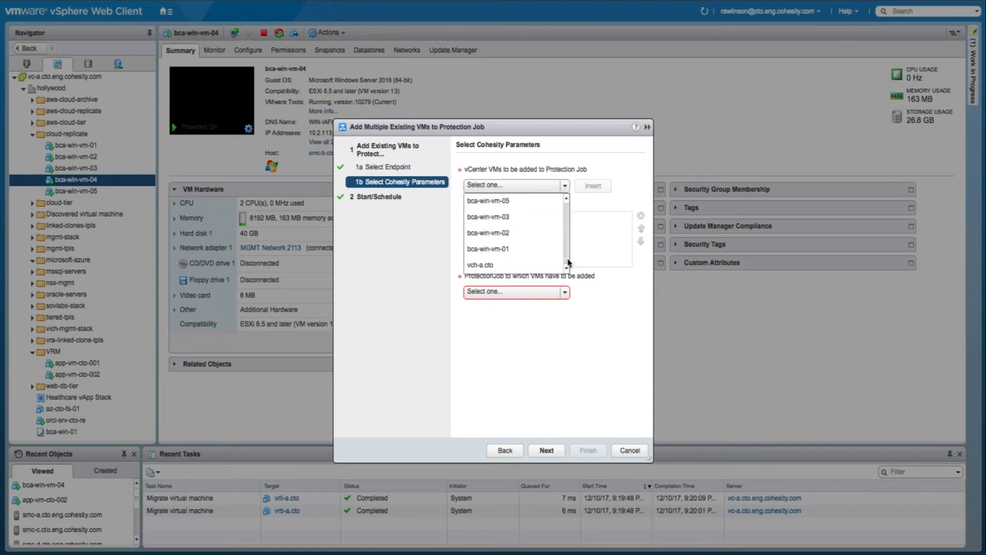
click(518, 205)
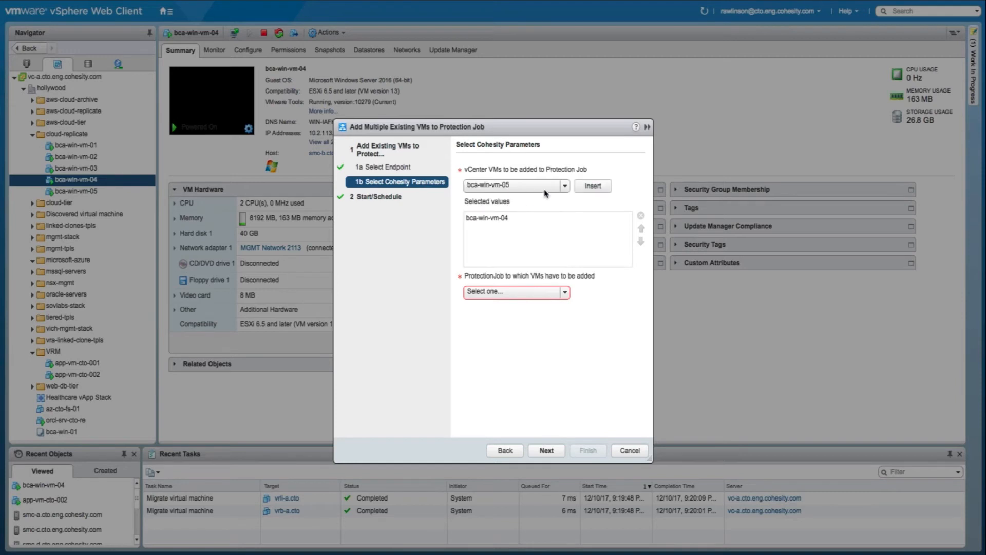
click(587, 186)
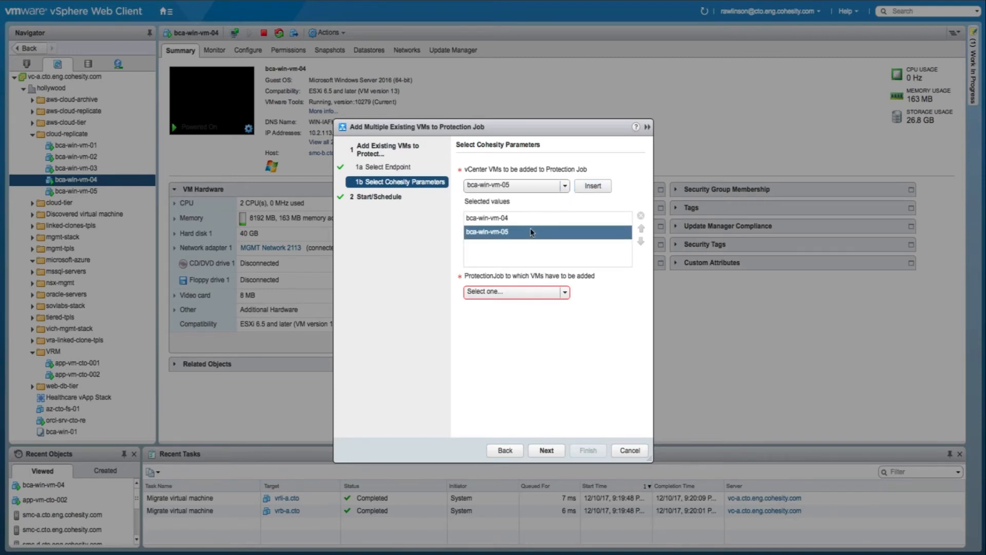
Pick the Local Protection with Multi Cloud job and proceed to the scheduling options.
click(565, 292)
drag(567, 327, 566, 357)
click(553, 371)
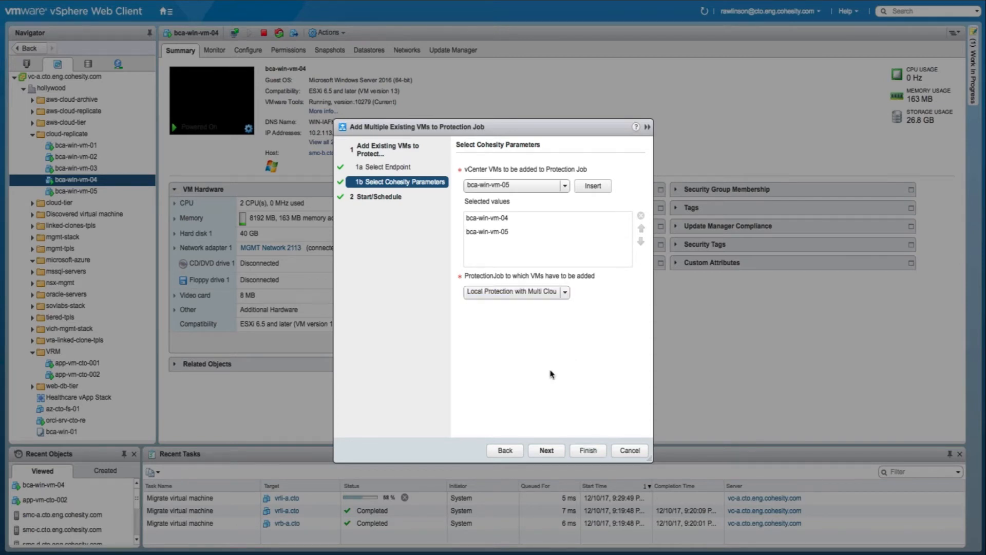
click(549, 450)
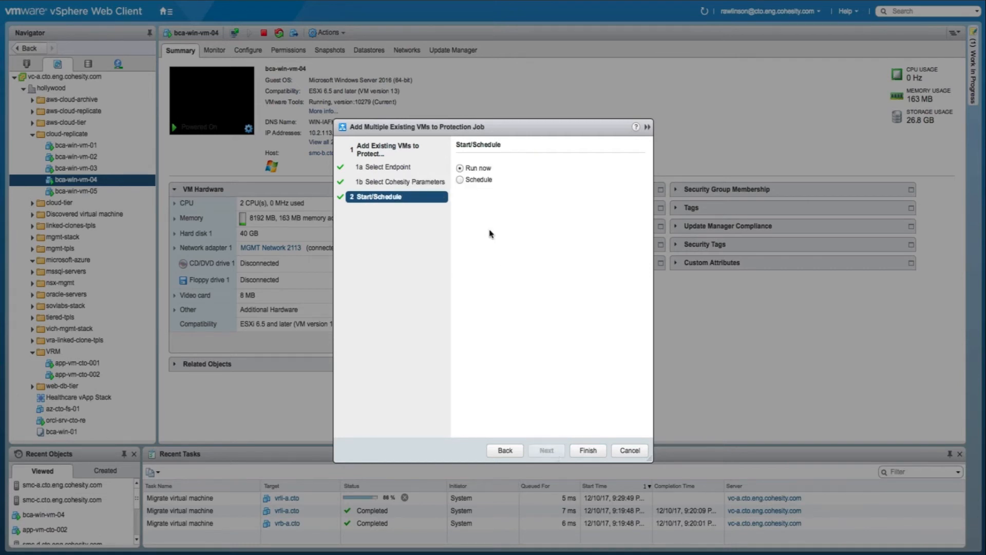
click(489, 183)
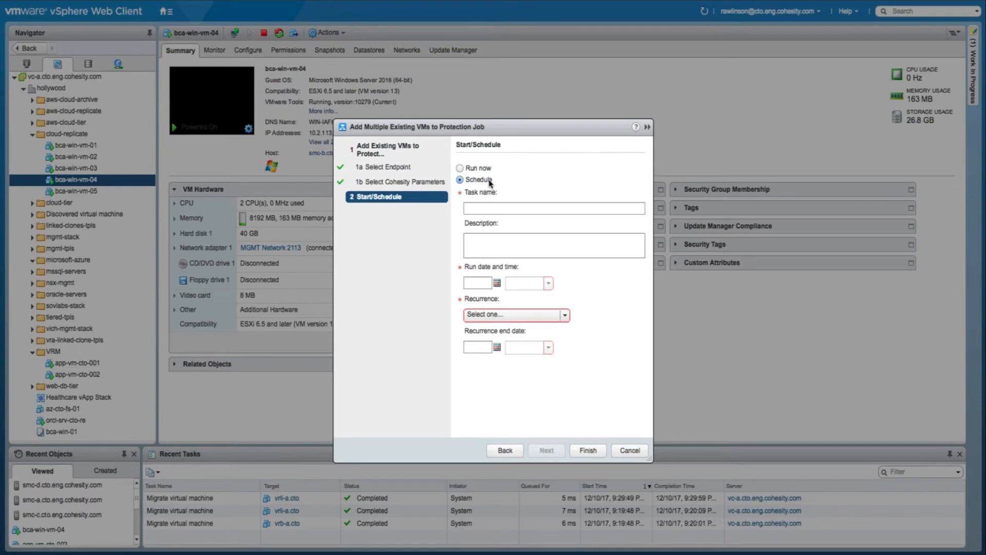
Choose Run now instead of Schedule and finish the wizard.
click(482, 170)
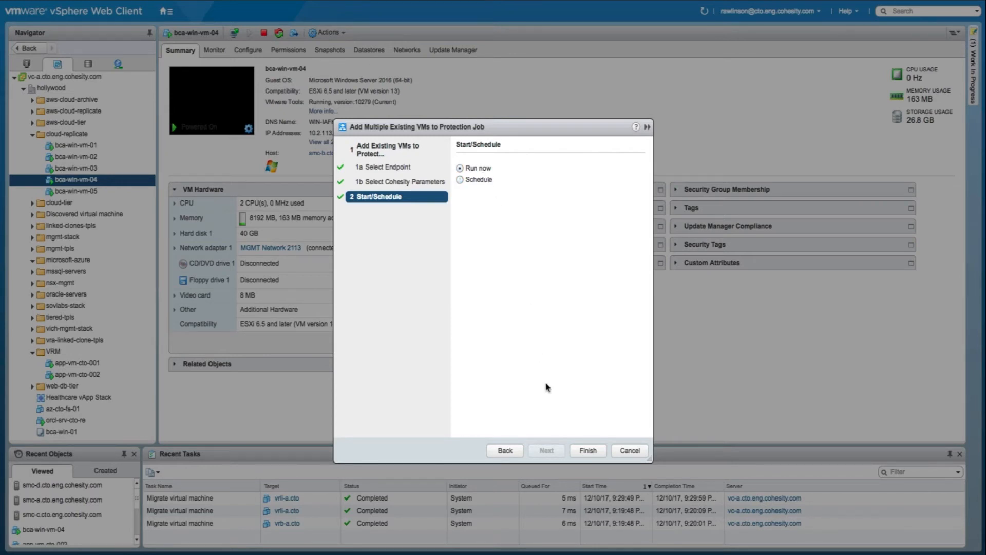
click(588, 450)
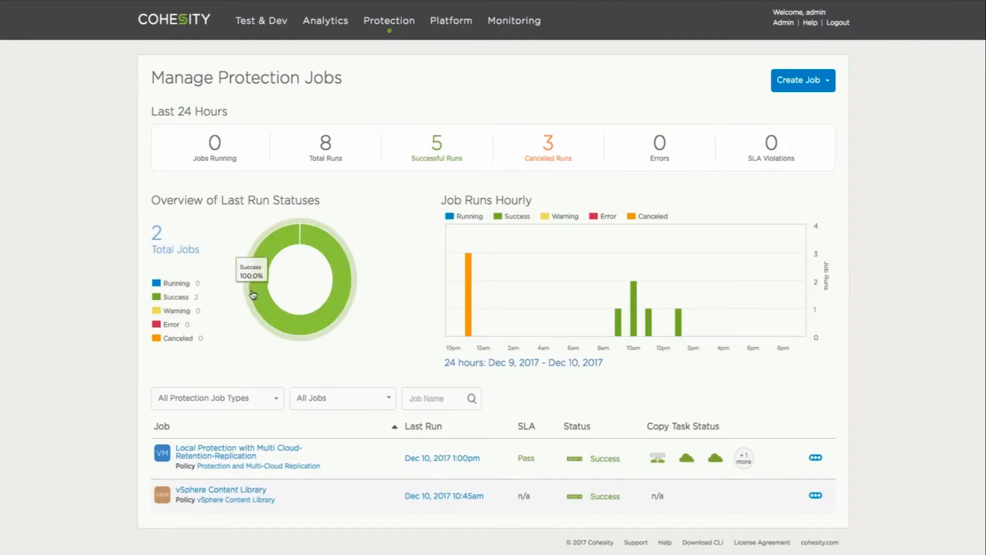
List the Local Protection with Multi Cloud-Retention-Replication job's seven protected VMs, highlighting bca-win-vm-04 and bca-win-vm-05.
click(295, 452)
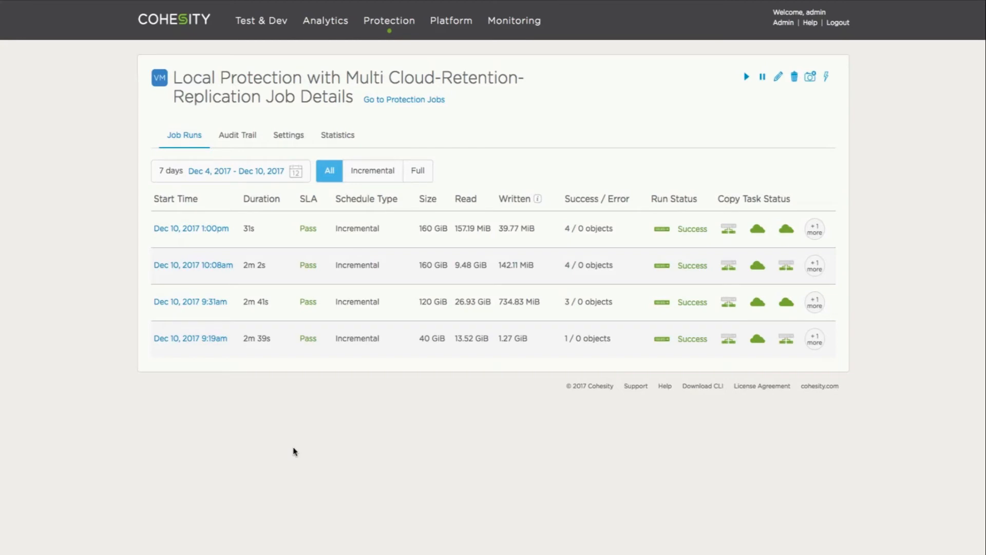
click(289, 140)
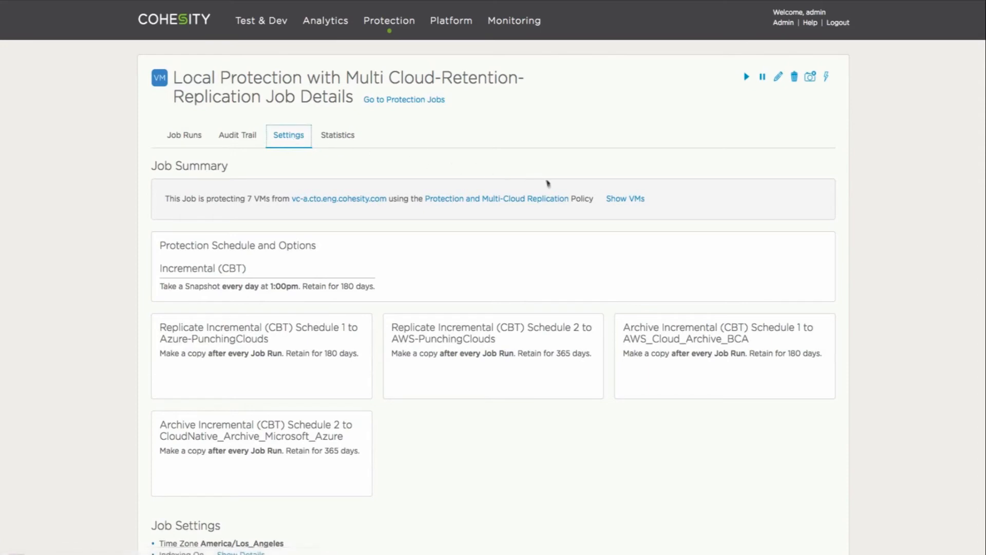
click(622, 200)
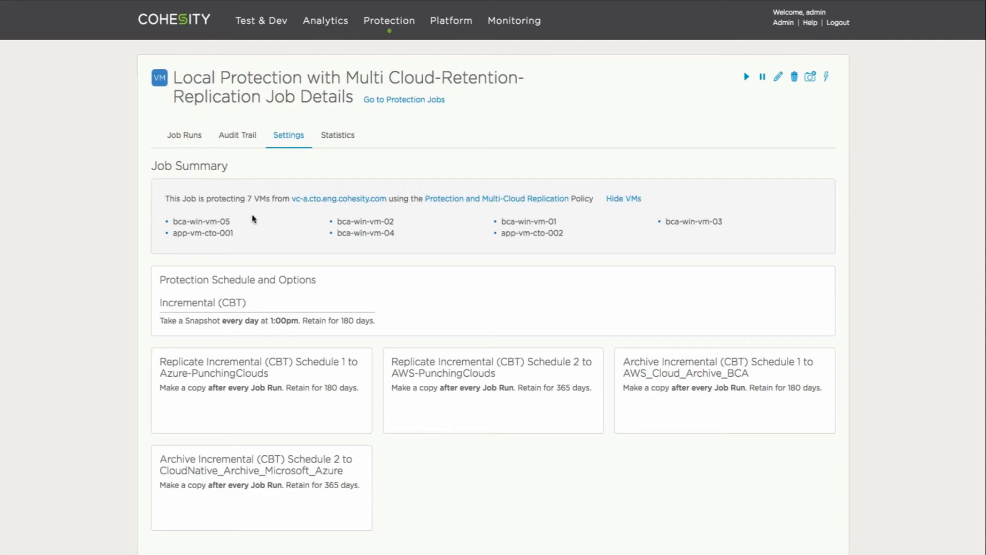
drag(233, 224, 200, 221)
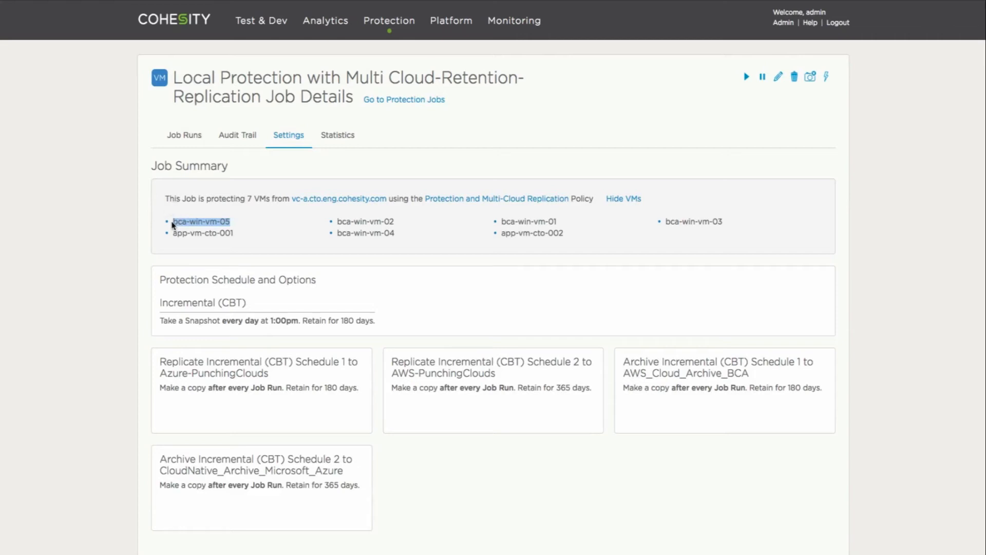
click(174, 224)
drag(344, 235, 409, 237)
click(409, 237)
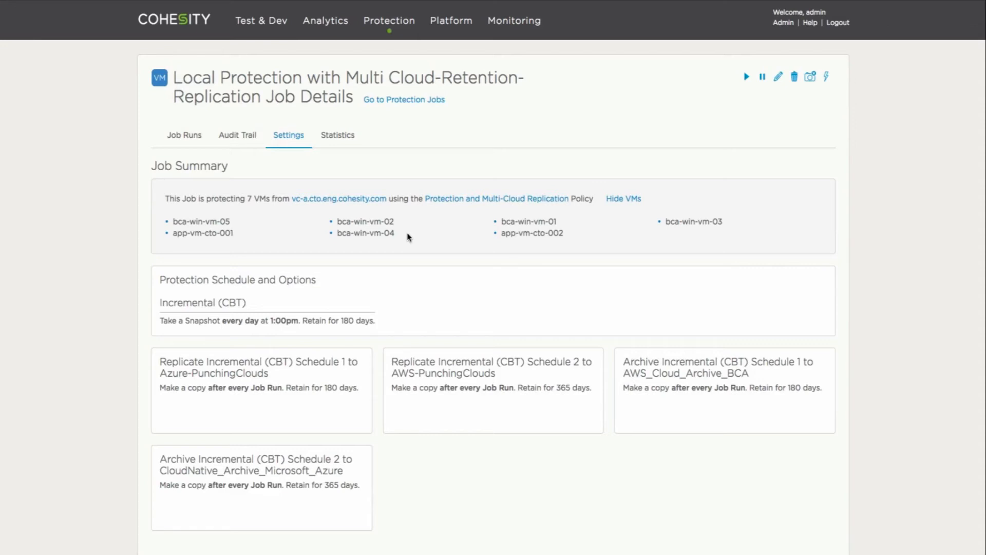
scroll(408, 237, down, 3)
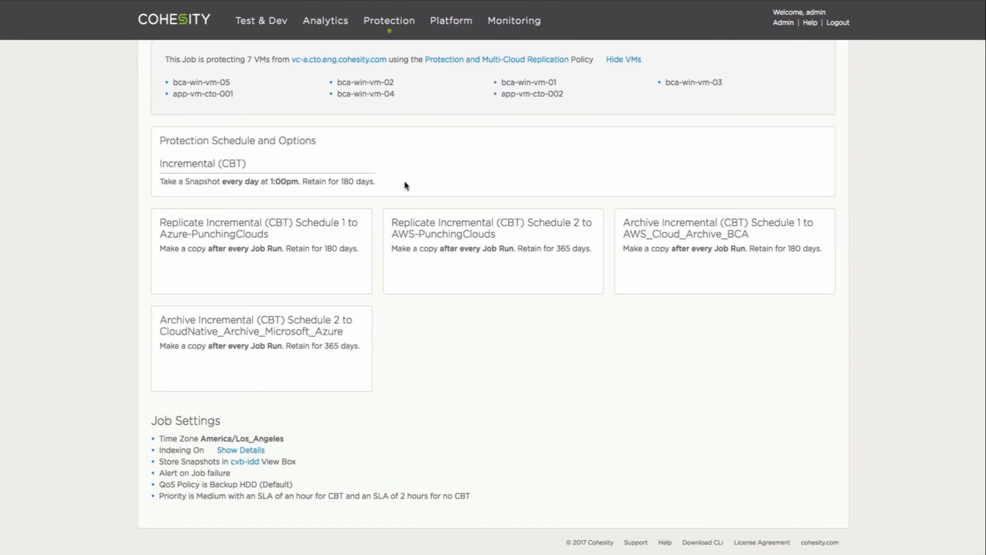
scroll(406, 186, up, 2)
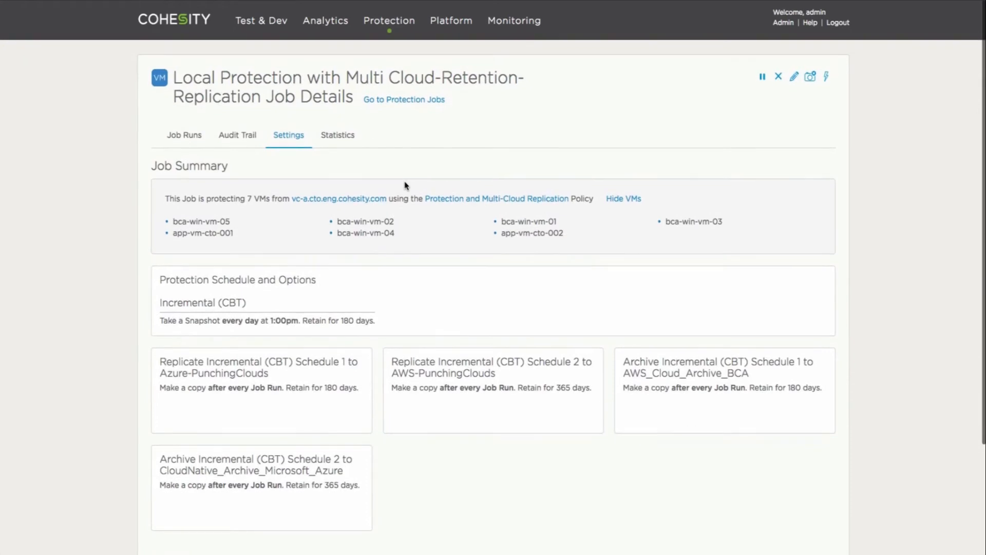
Review the Dec 10, 2017 9:32pm run's replication to Azure-PunchingClouds and AWS-PunchingClouds, each 280 GiB logical.
mouse_move(377, 17)
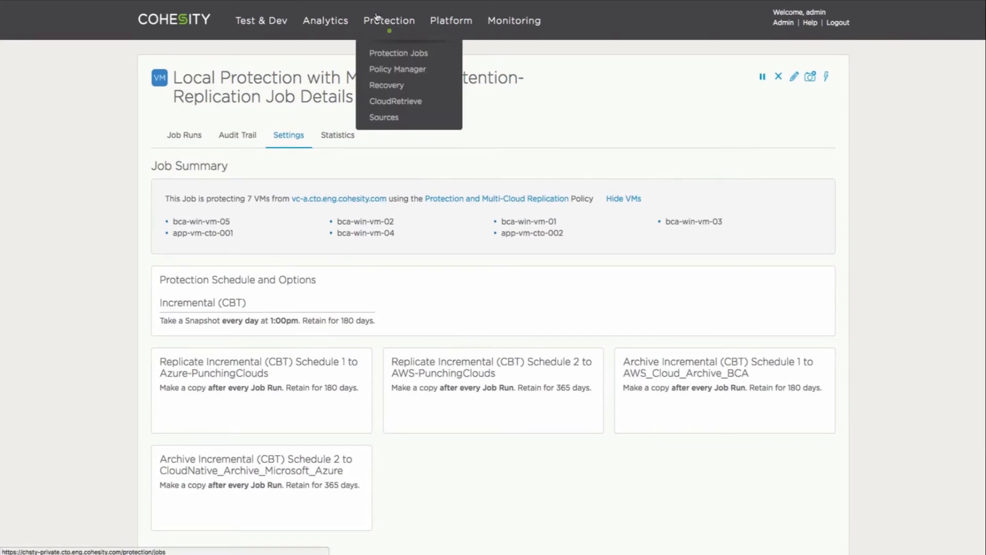
click(417, 54)
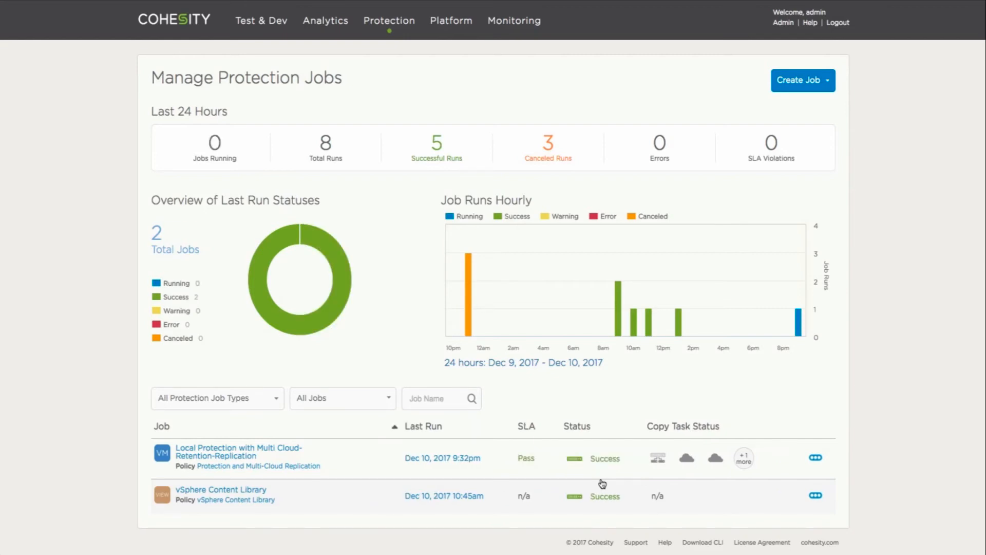
click(443, 459)
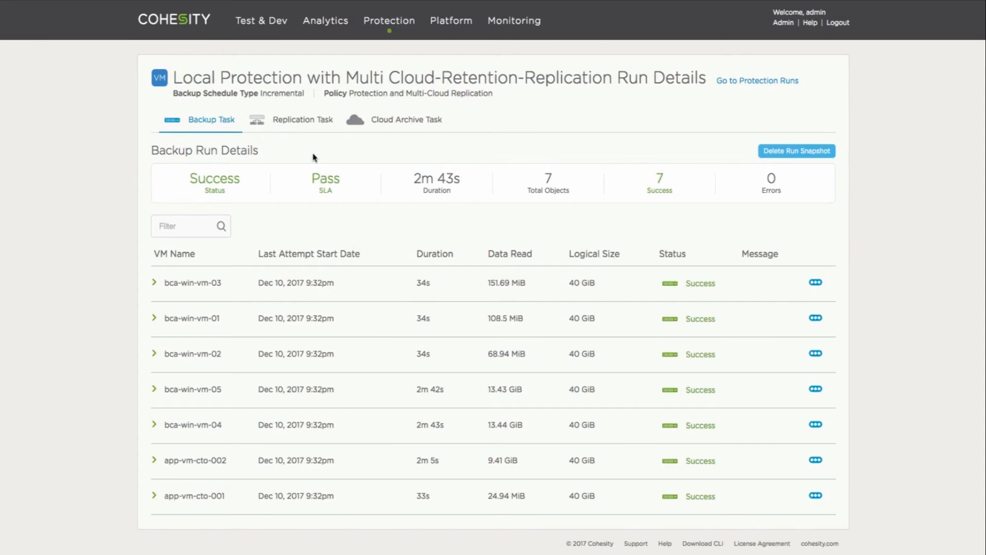
click(302, 122)
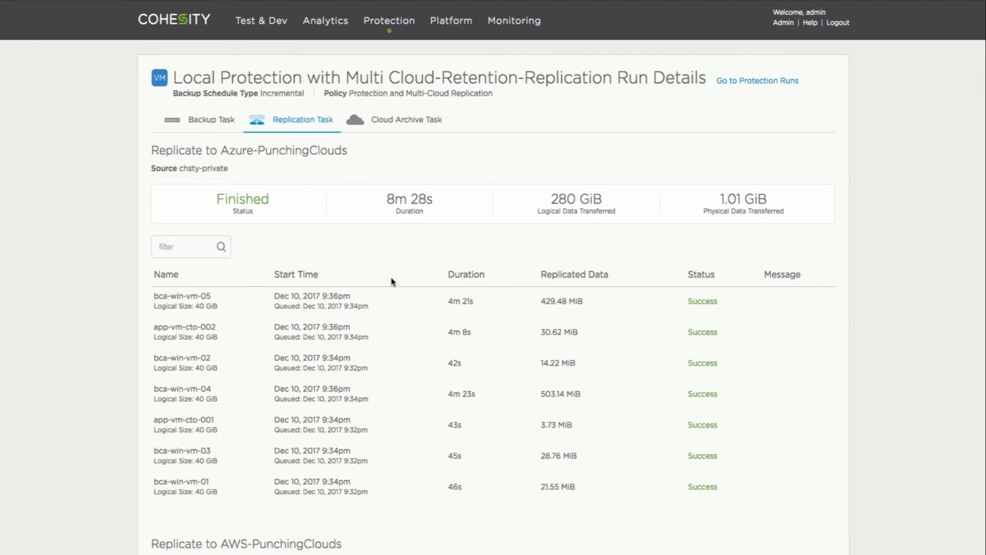
scroll(403, 312, down, 4)
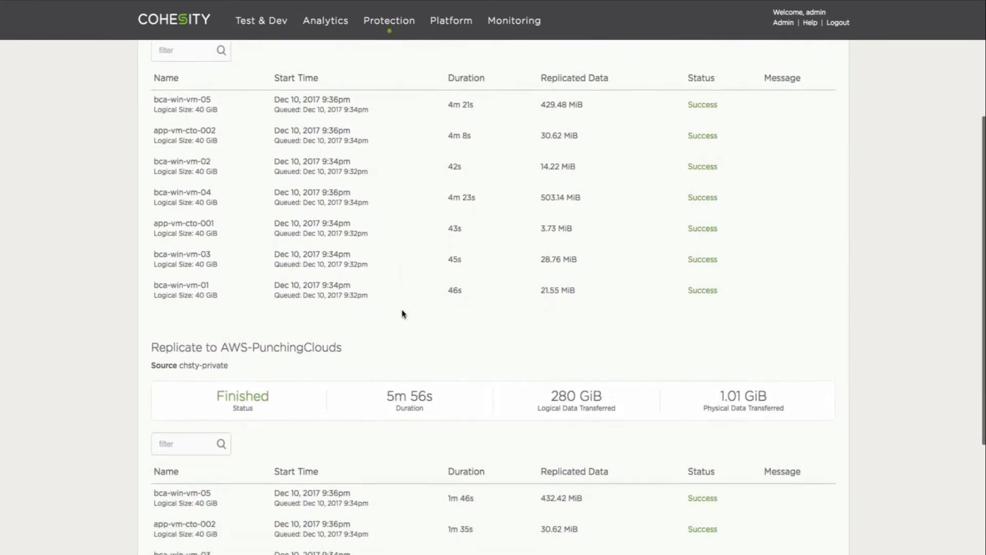
scroll(403, 312, down, 4)
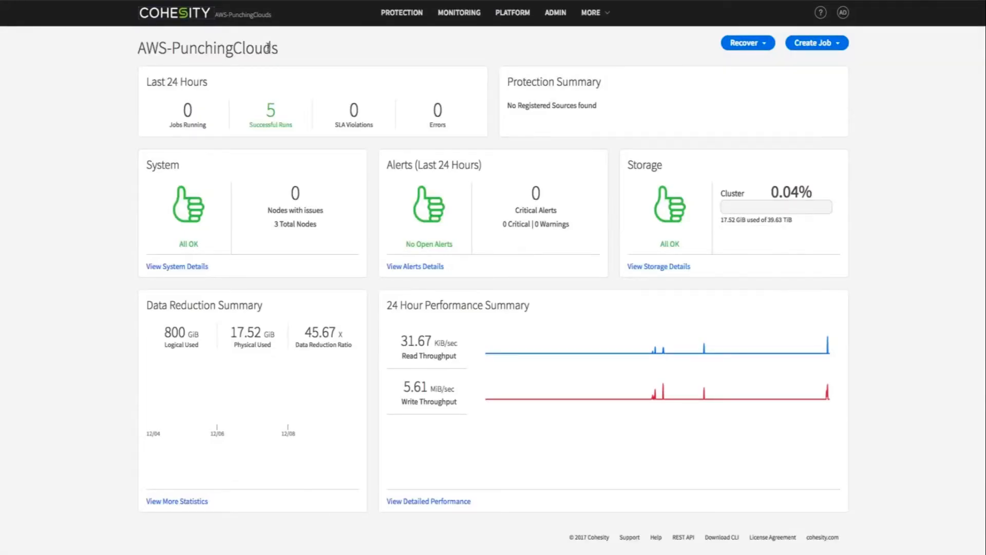
Open the multi-cloud job's last run details on the AWS-PunchingClouds cluster.
mouse_move(398, 12)
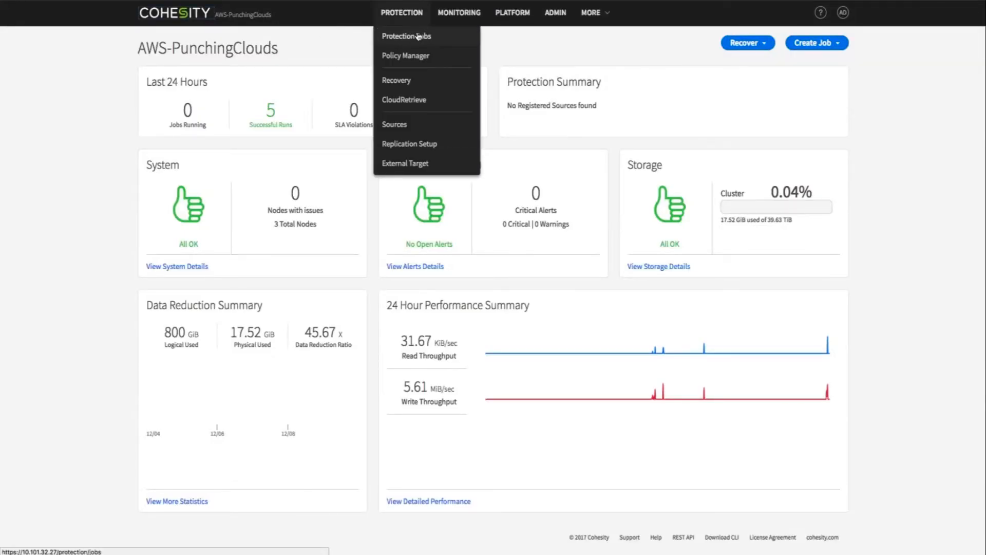
click(419, 36)
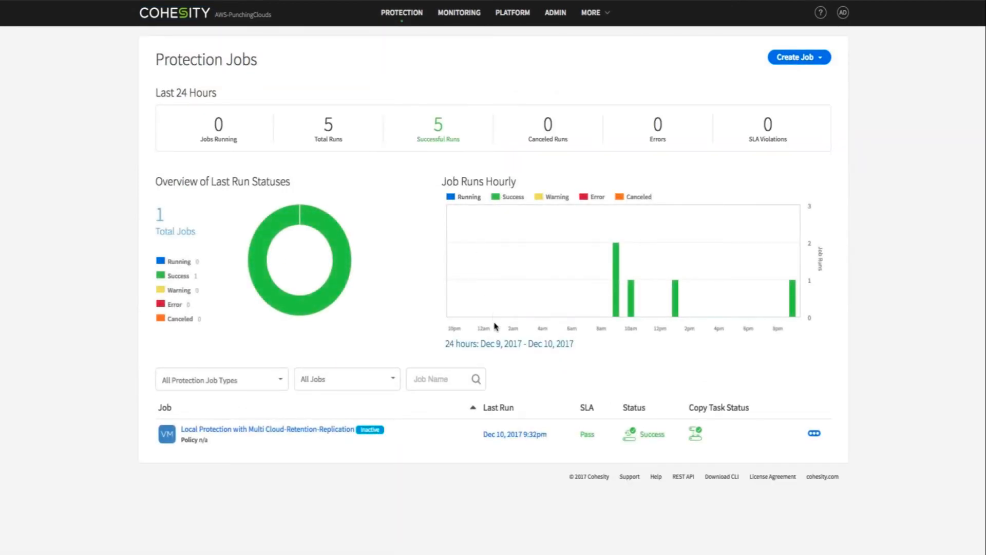
click(539, 435)
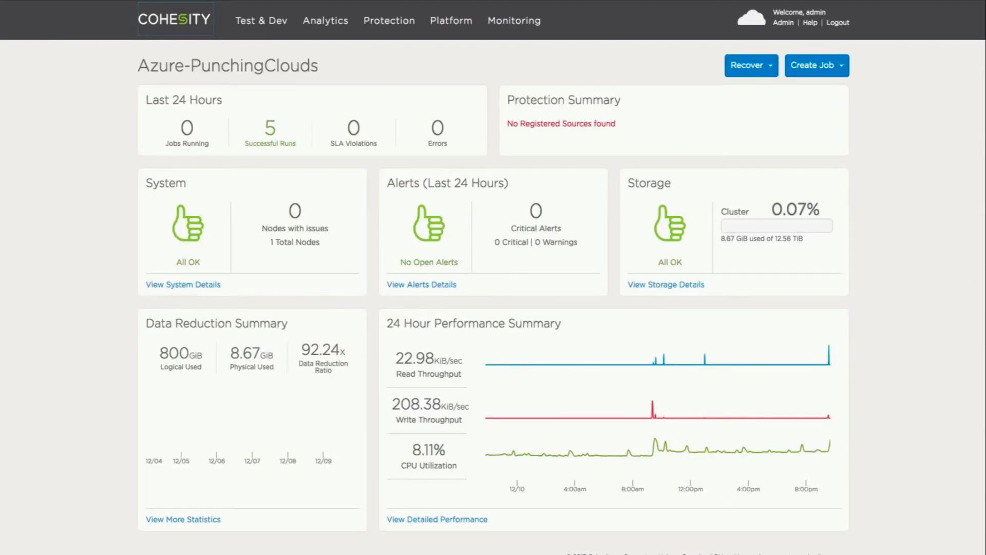
Open the replicated job's 9:32pm run on Azure-PunchingClouds, showing all 7 VMs successful.
mouse_move(390, 21)
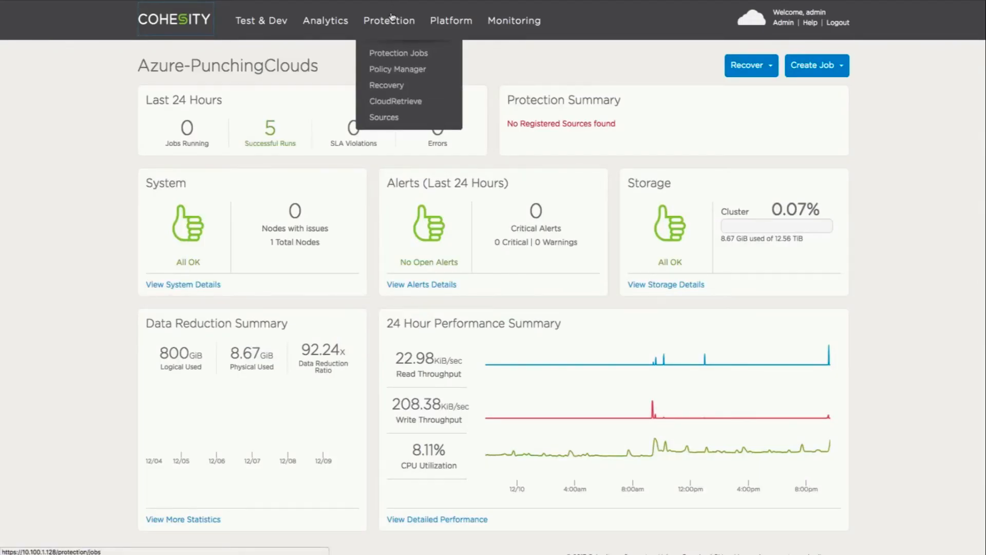
click(407, 57)
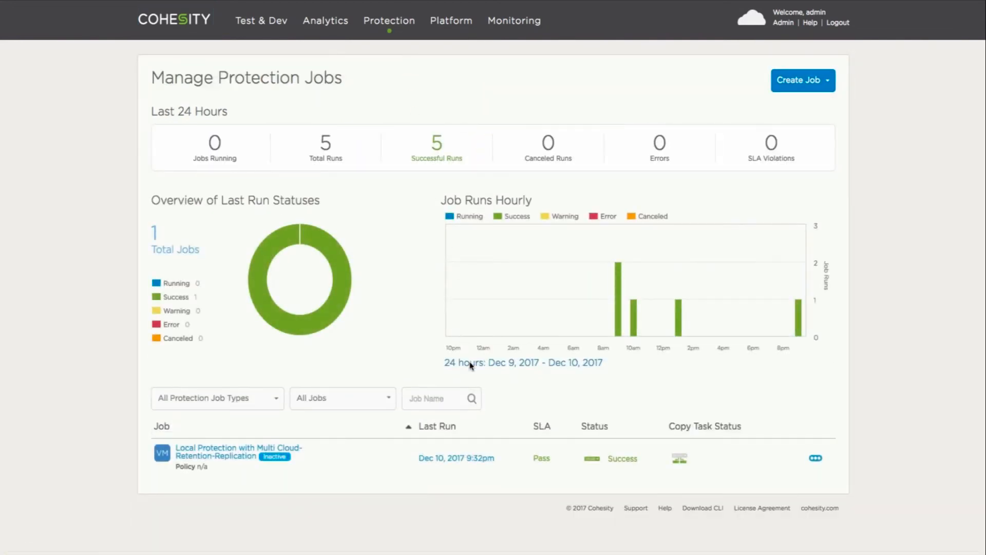
click(487, 464)
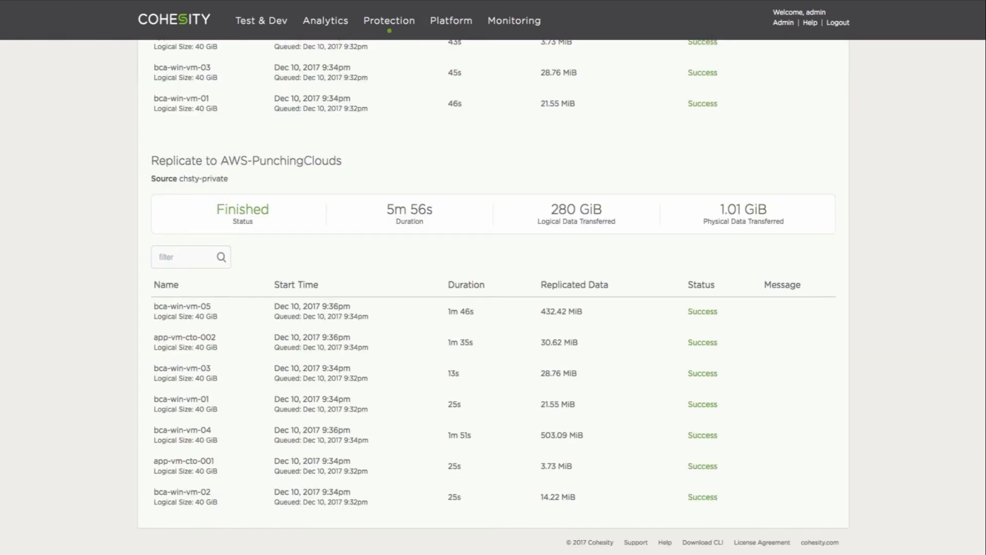
Show the run's Cloud Archive Task results with successful archives to both the Azure and AWS targets.
scroll(92, 206, up, 6)
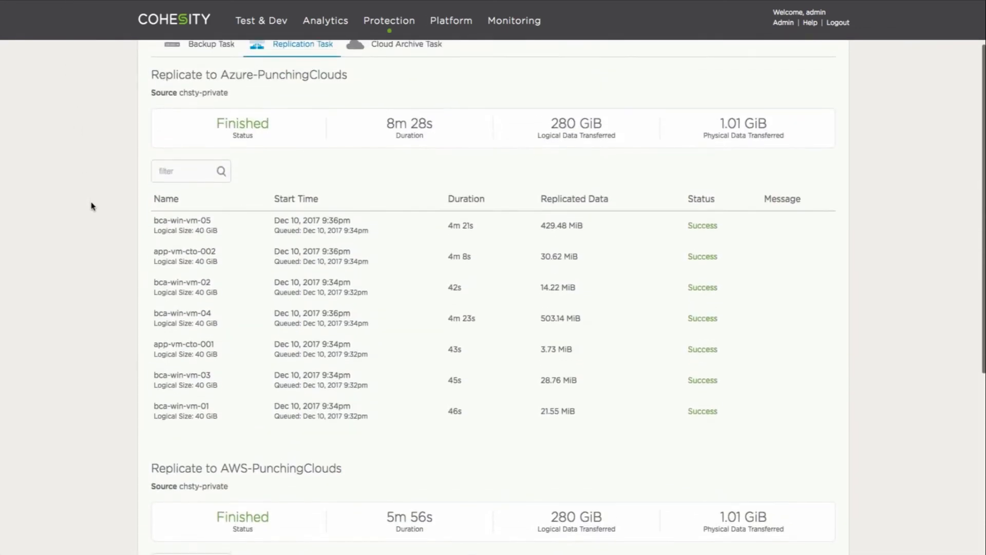
scroll(92, 206, up, 2)
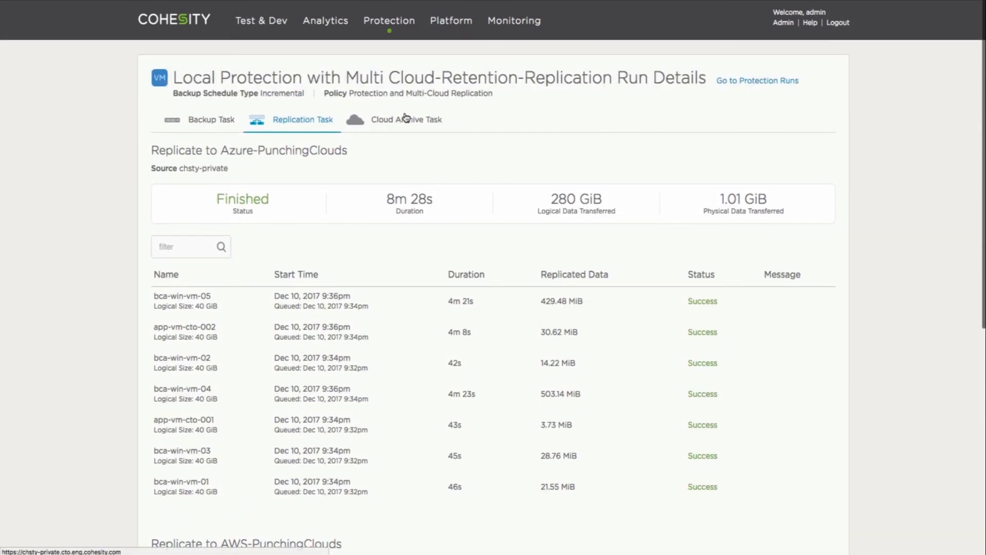
click(407, 120)
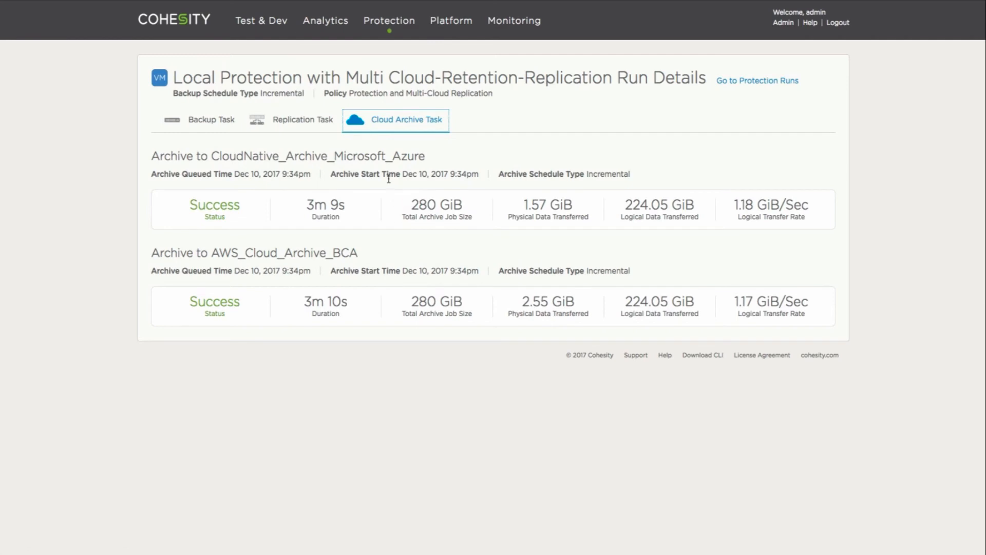
click(426, 156)
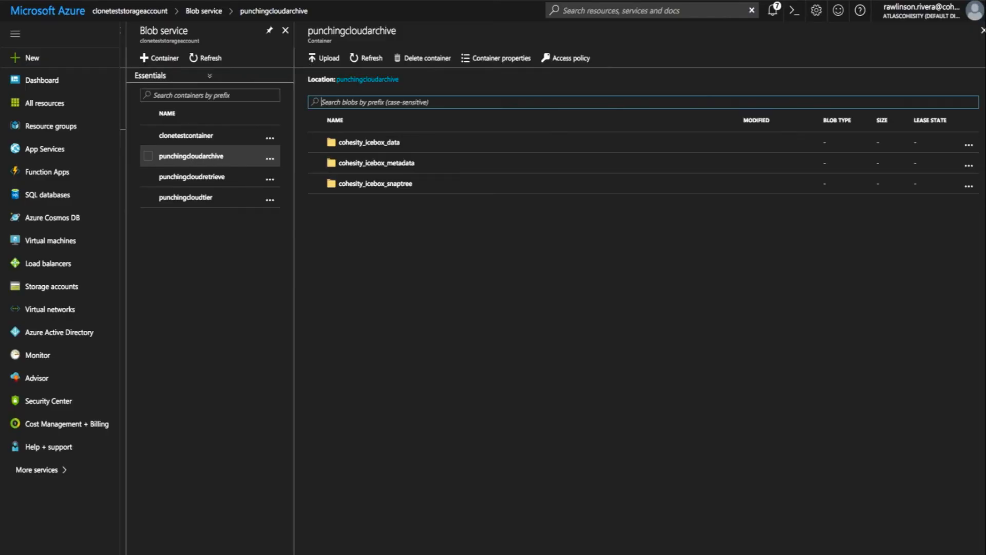
Check the punchingcloudarchive container's cohesity_icebox_data, cohesity_icebox_metadata and cohesity_icebox_snaptree folders, then return to protection jobs.
click(244, 160)
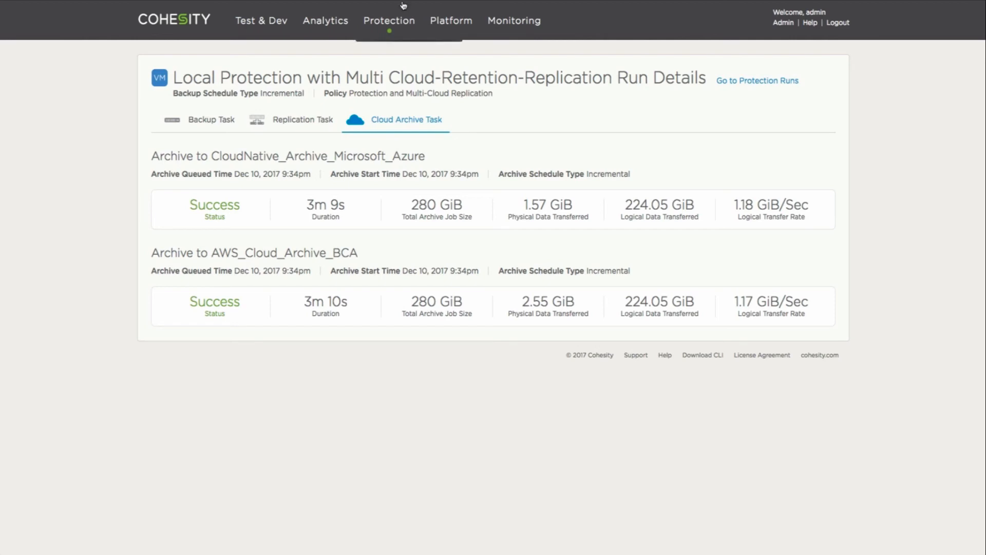
mouse_move(401, 21)
click(406, 57)
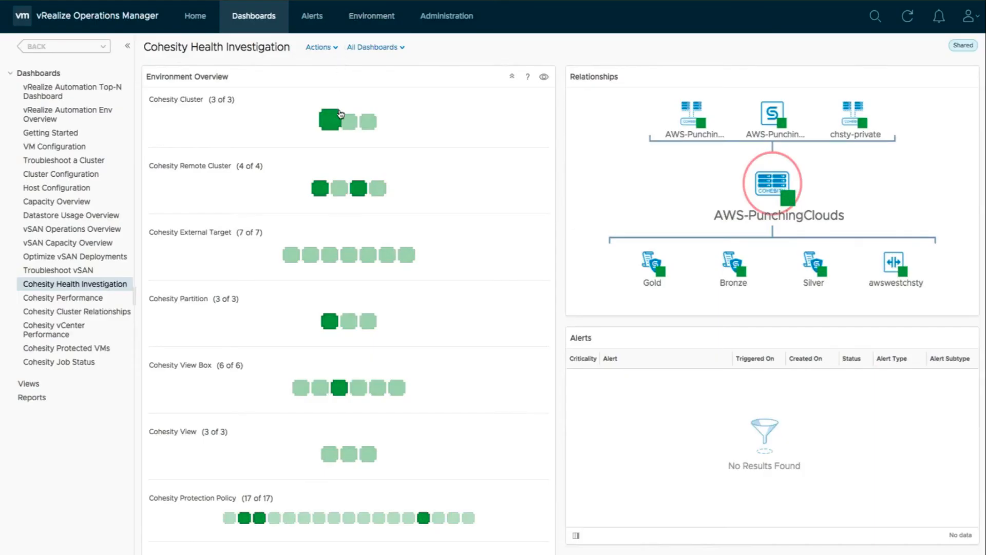
Inspect the Azure-PunchingClouds and chsty-private clusters' health and relationships, then open Cohesity Performance.
click(350, 123)
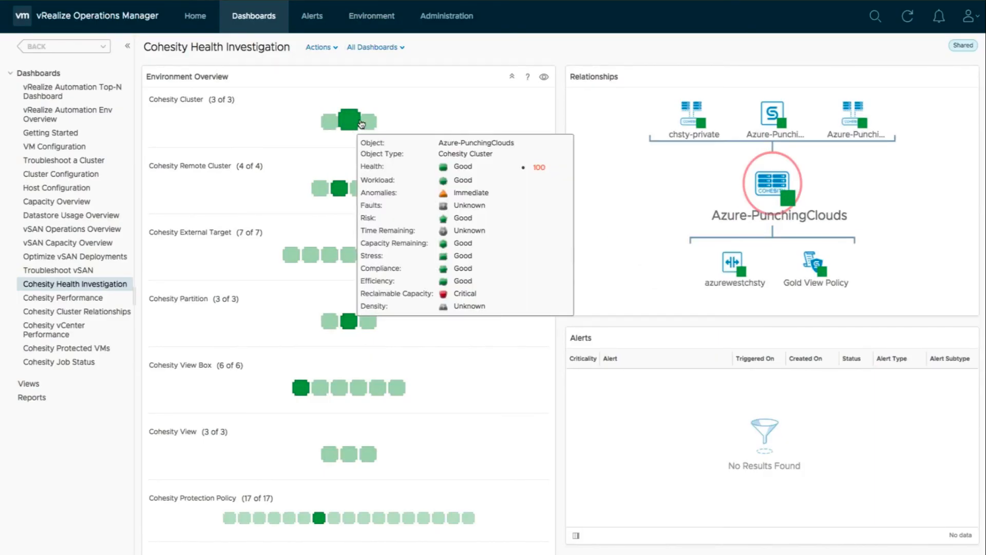
click(368, 122)
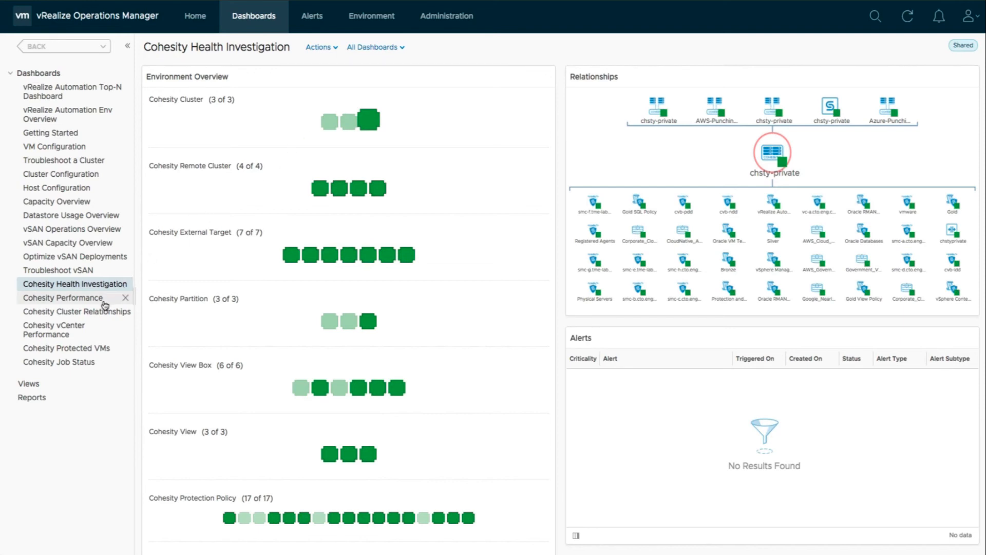
click(77, 298)
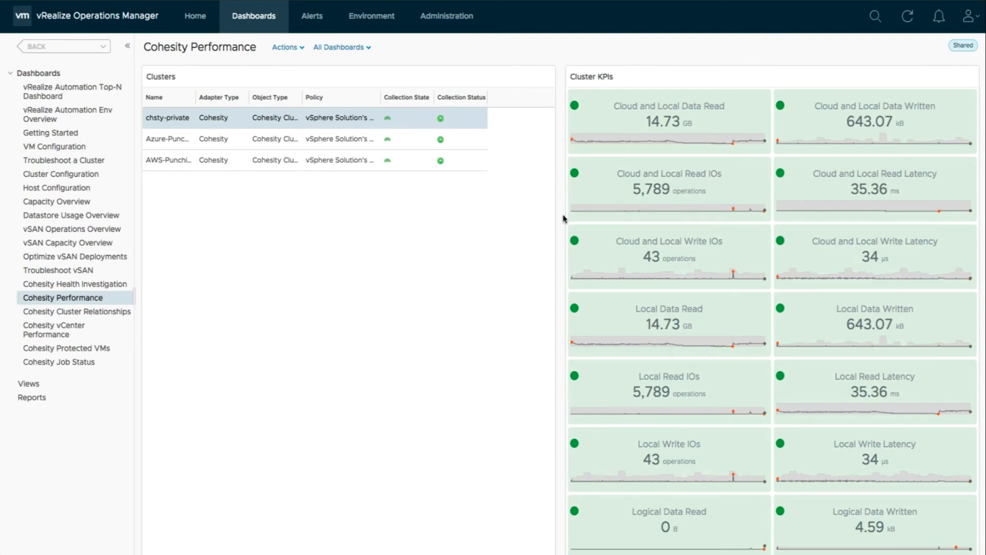
Review the cluster and view box KPIs on Cohesity Performance, then open Cohesity Cluster Relationships.
scroll(564, 219, down, 3)
scroll(564, 219, down, 5)
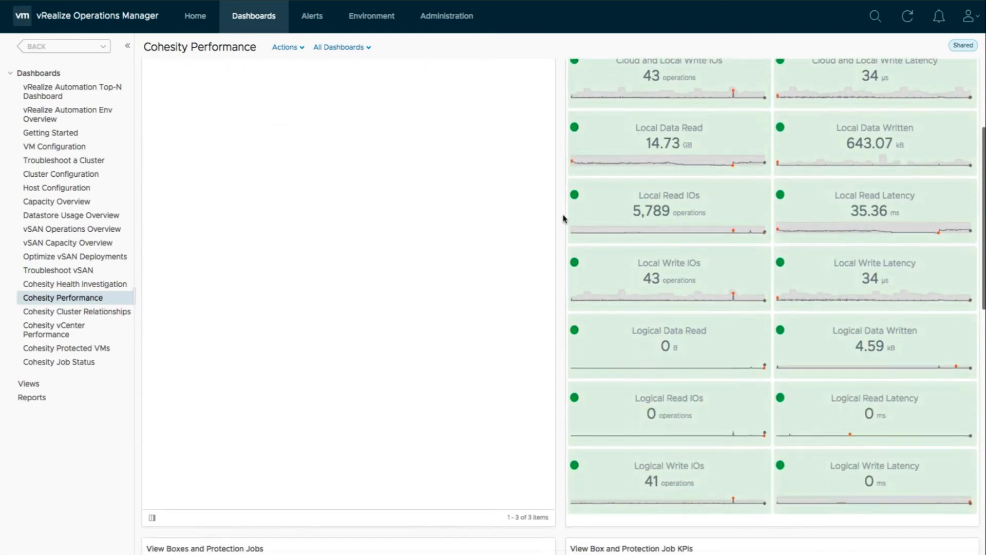
scroll(564, 218, down, 6)
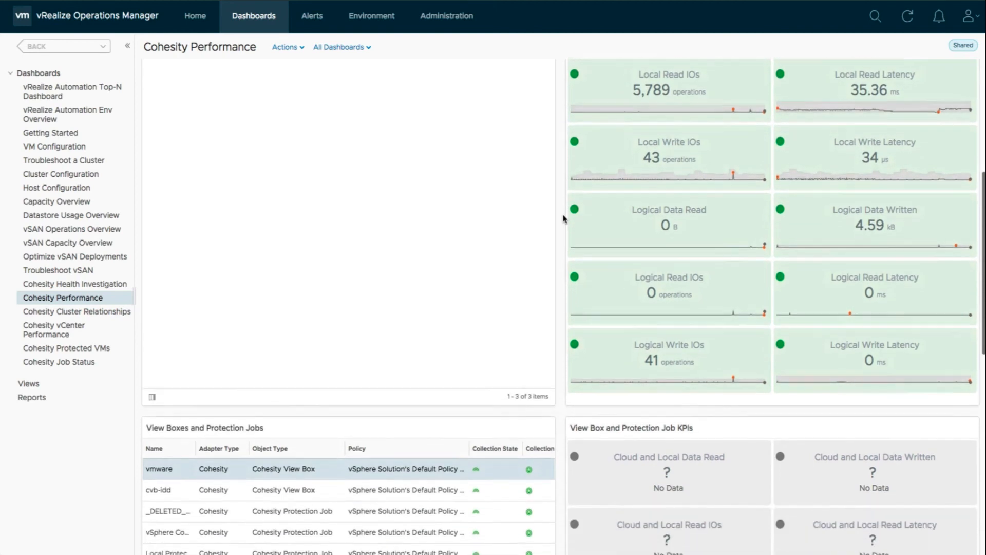
scroll(564, 219, down, 5)
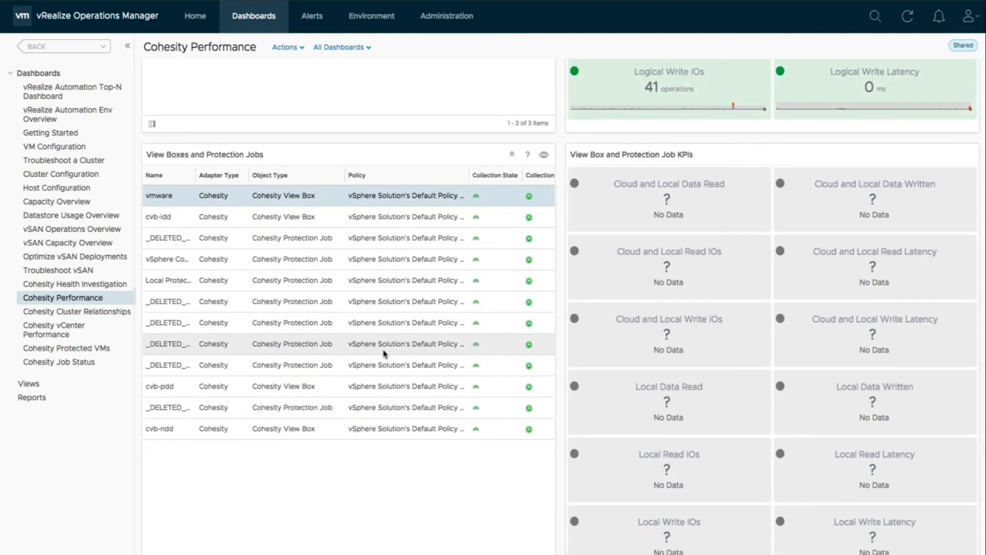
scroll(404, 431, up, 1)
scroll(404, 431, up, 10)
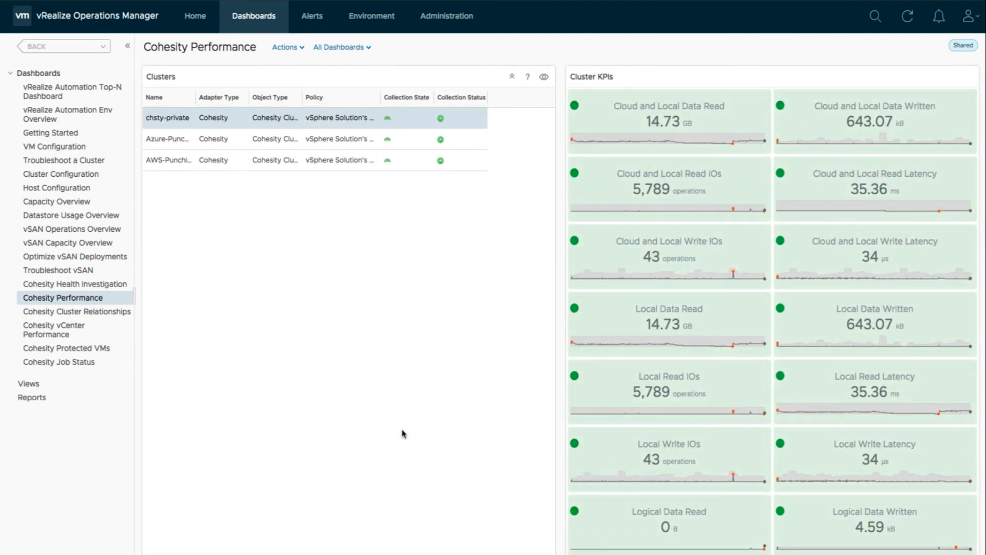
click(103, 318)
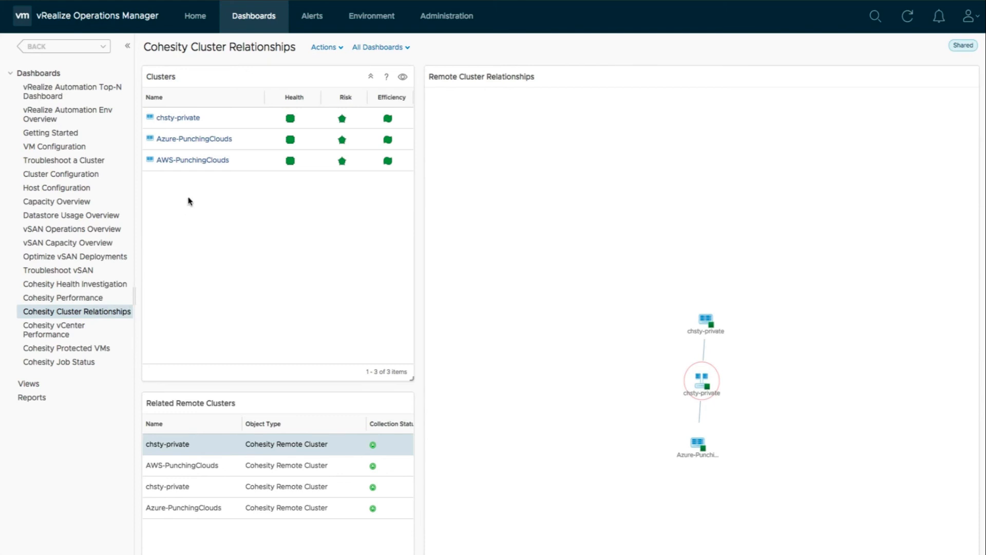
Select chsty-private and view its object page before returning to the relationships dashboard.
click(196, 121)
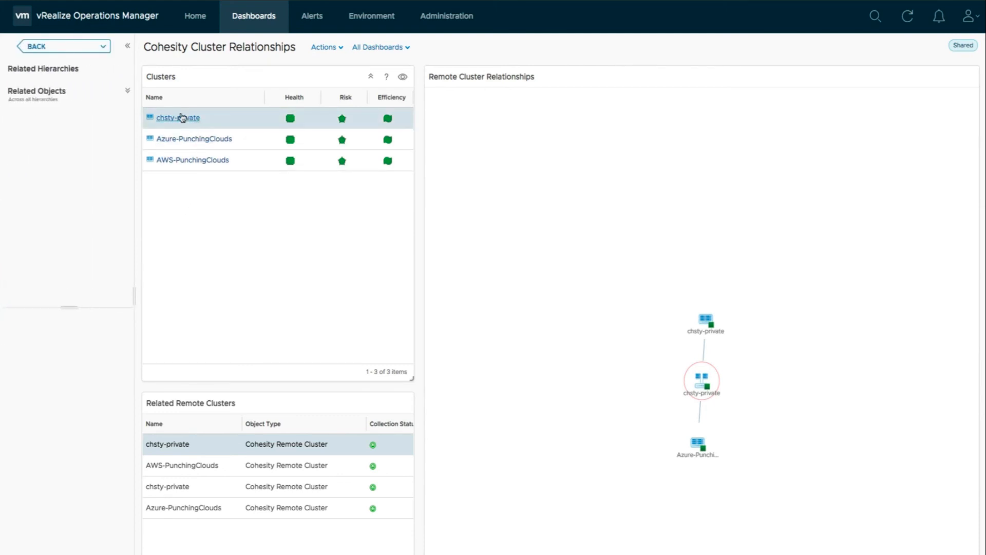
click(183, 119)
click(70, 50)
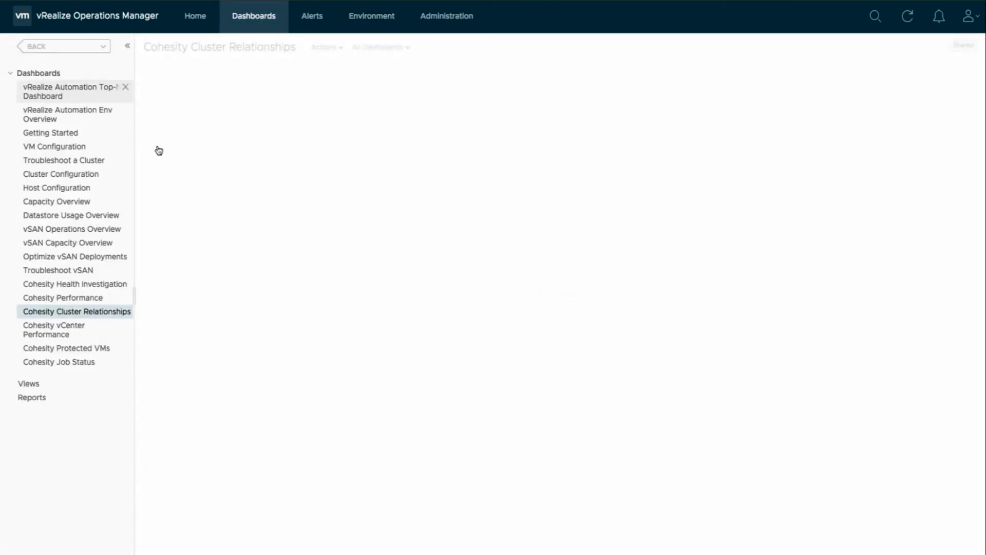
Show remote cluster relationships for chsty-private, Azure-PunchingClouds and AWS-PunchingClouds, then open Cohesity vCenter Performance.
click(255, 124)
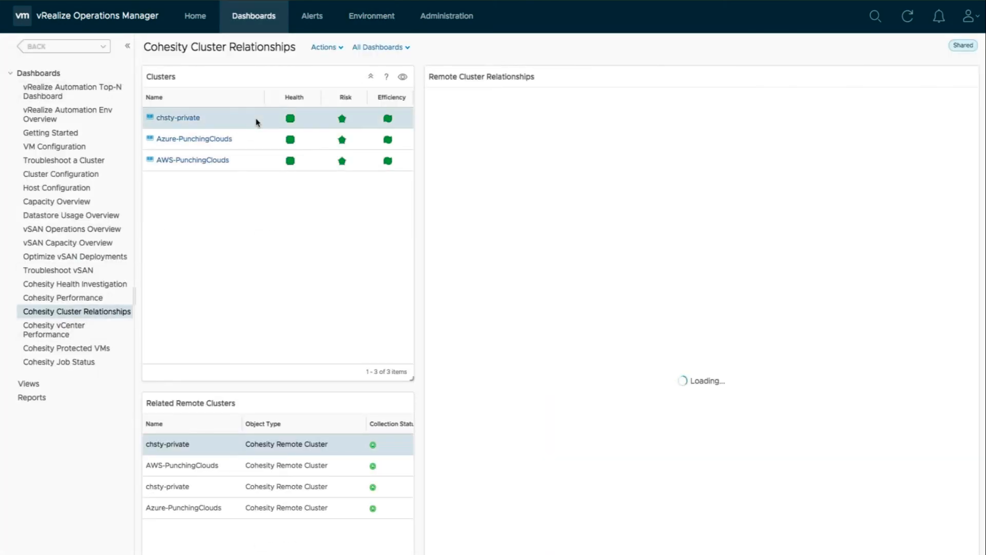
click(251, 143)
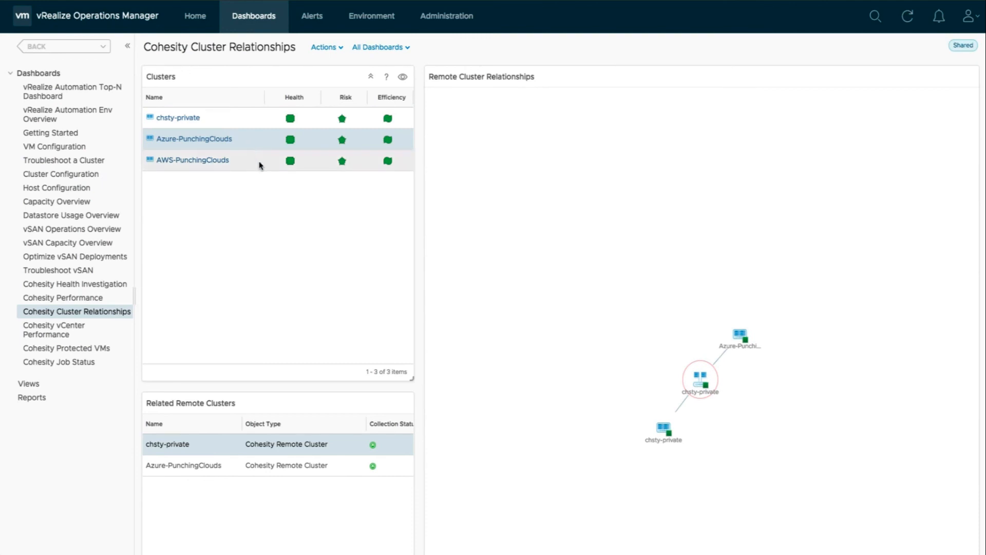
click(259, 164)
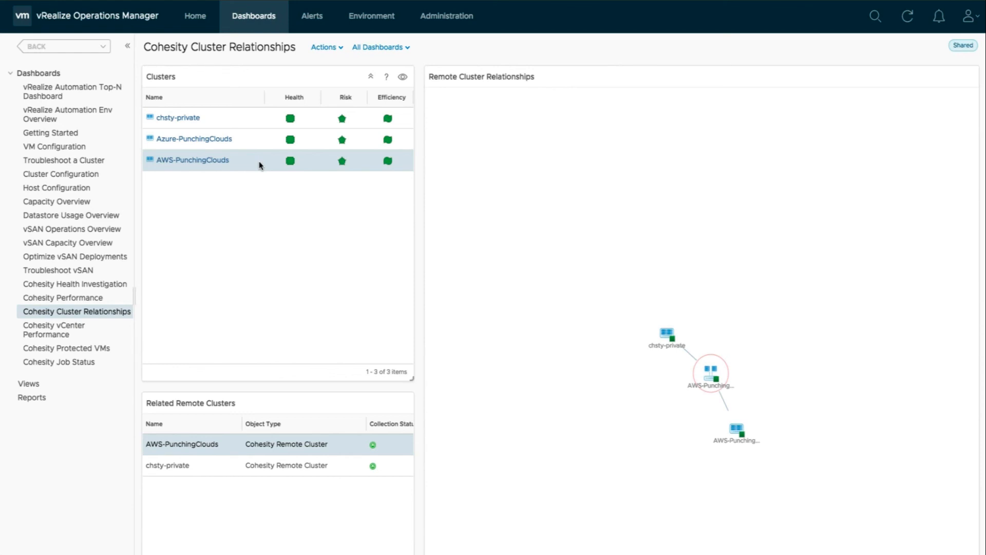
click(79, 329)
scroll(272, 344, down, 2)
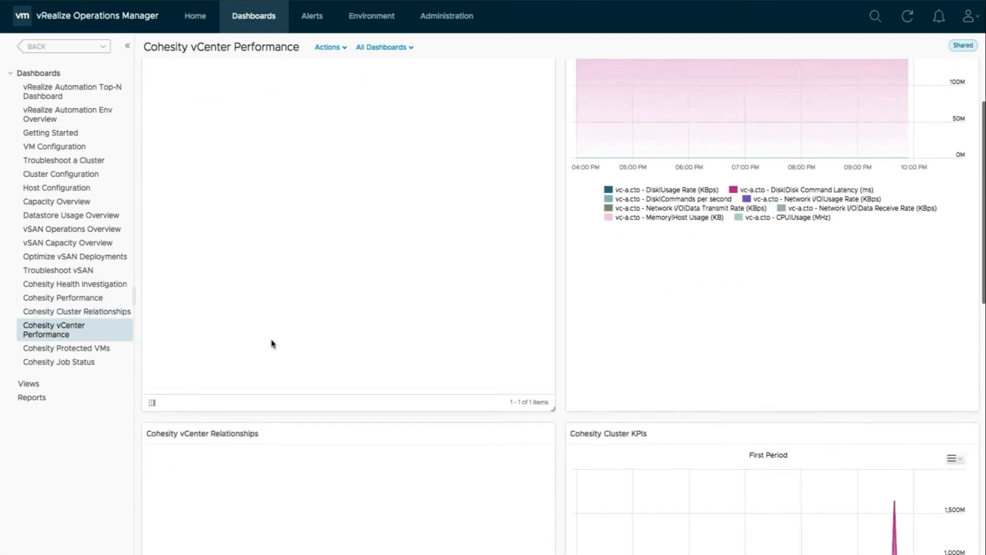
Review vc-a.cto performance and the seven protected VMs' properties, then open Cohesity Job Status.
scroll(272, 344, down, 2)
scroll(603, 357, down, 4)
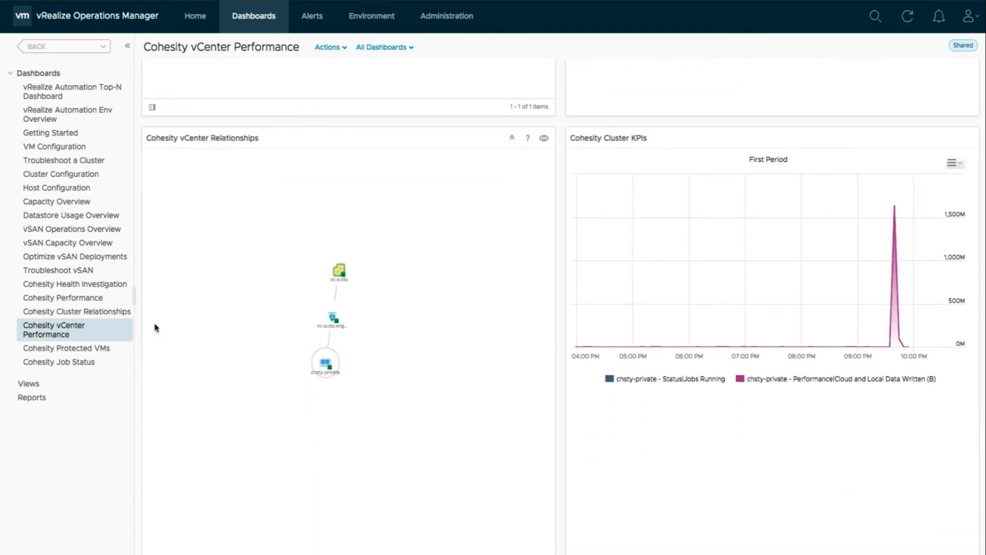
click(88, 351)
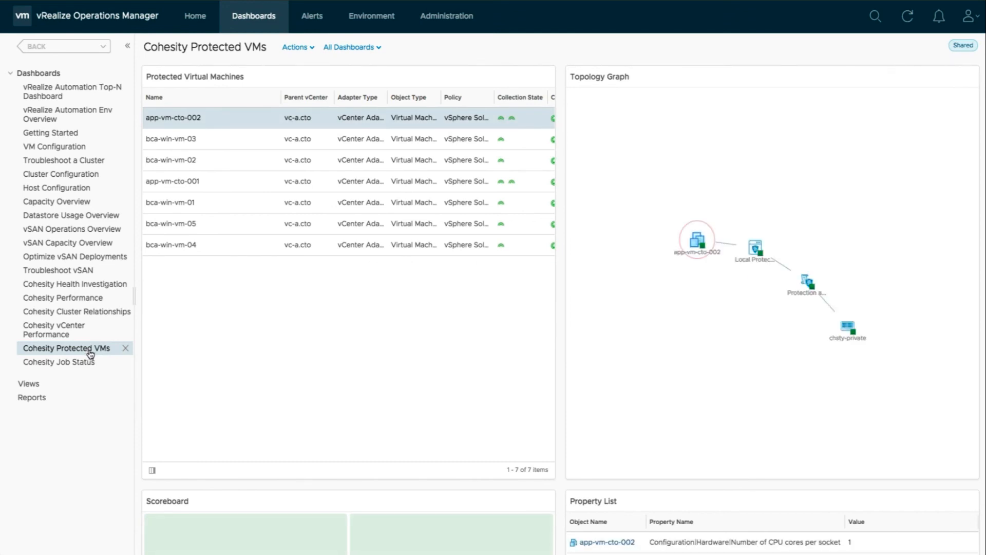
scroll(204, 371, down, 5)
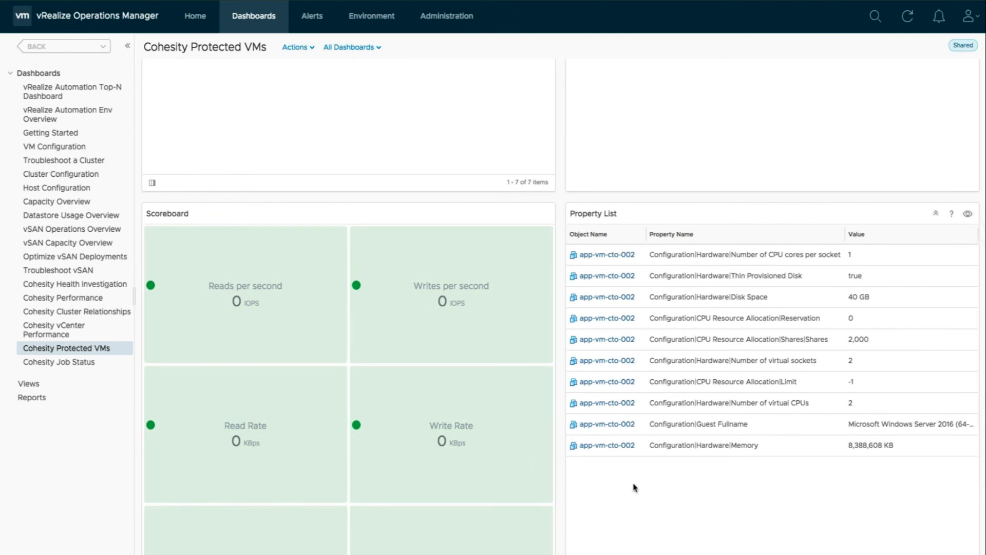
scroll(635, 487, down, 3)
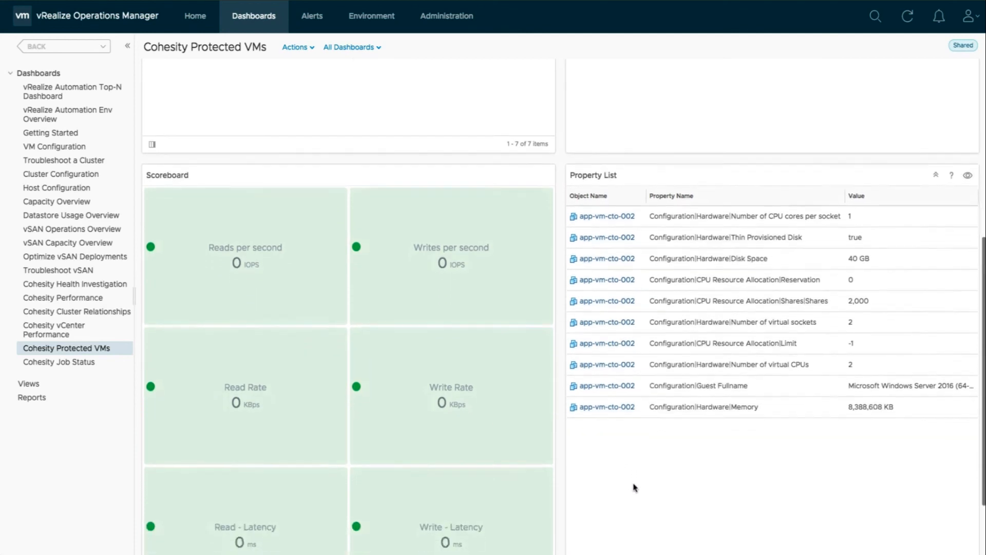
click(100, 364)
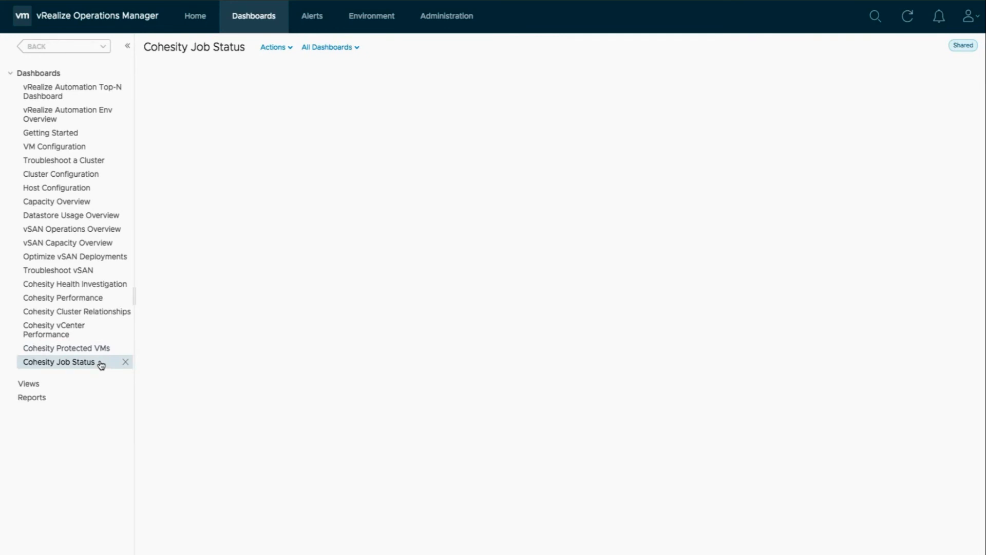